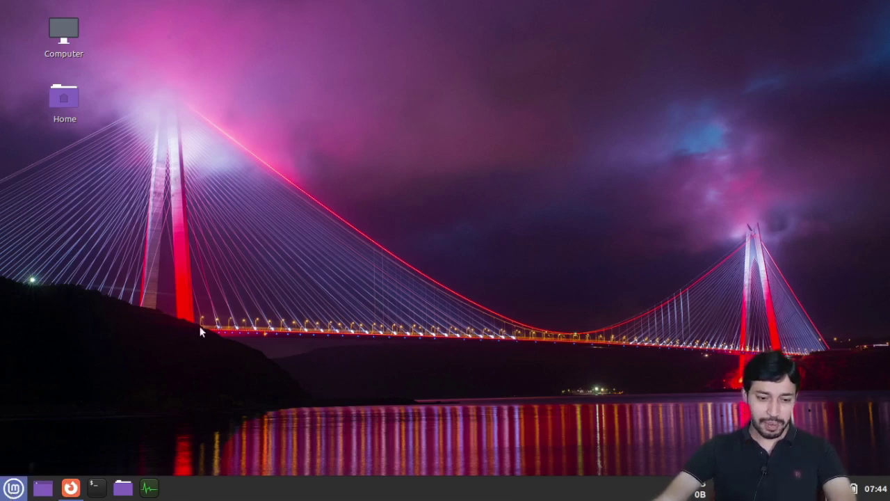
click(14, 488)
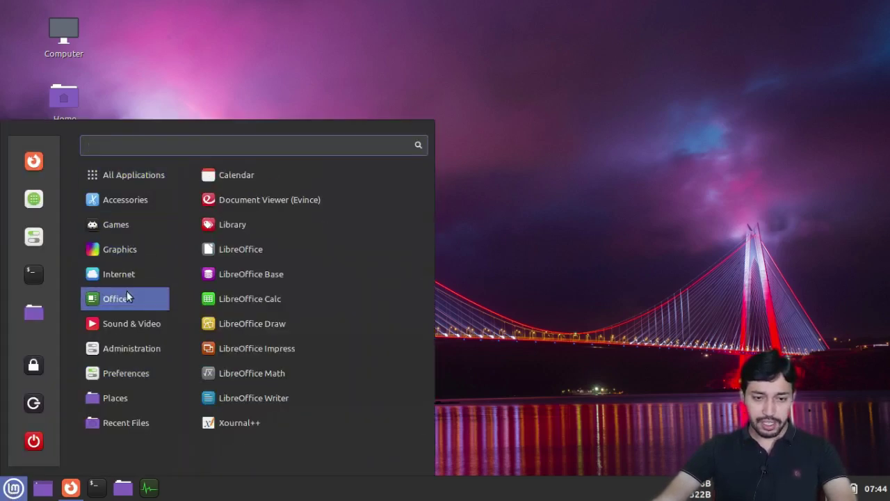
click(625, 241)
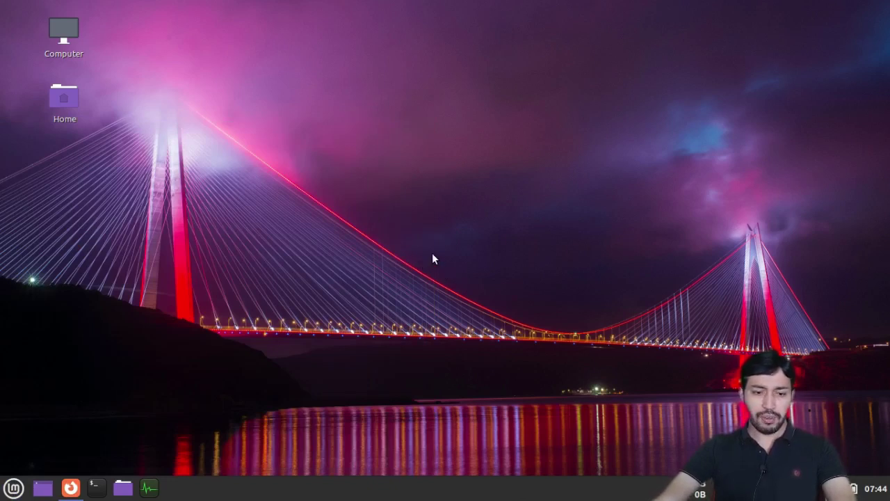
Switch to Firefox, search the web for "xournal ++" and open the official Xournal++ website.
mouse_move(67, 492)
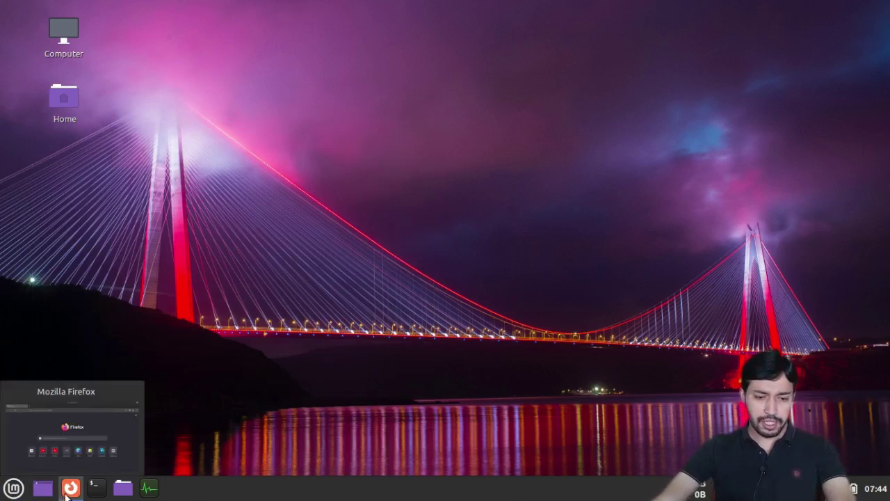
click(72, 490)
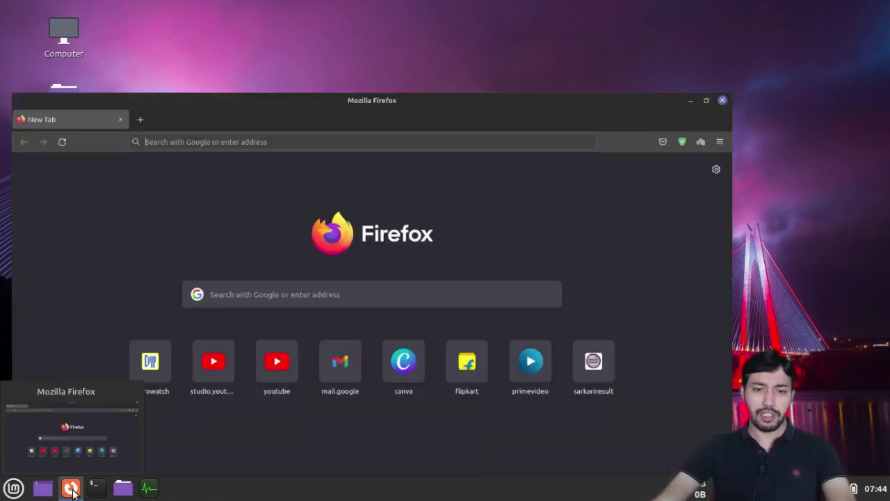
click(393, 245)
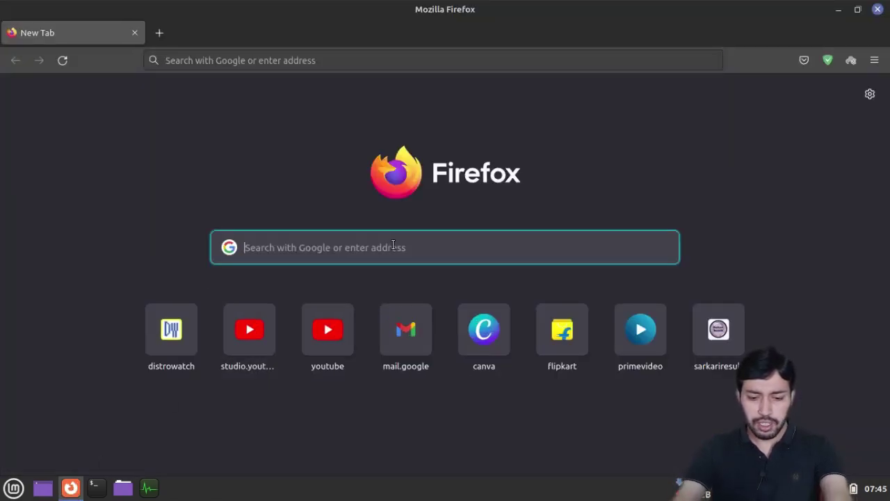
text(xournal)
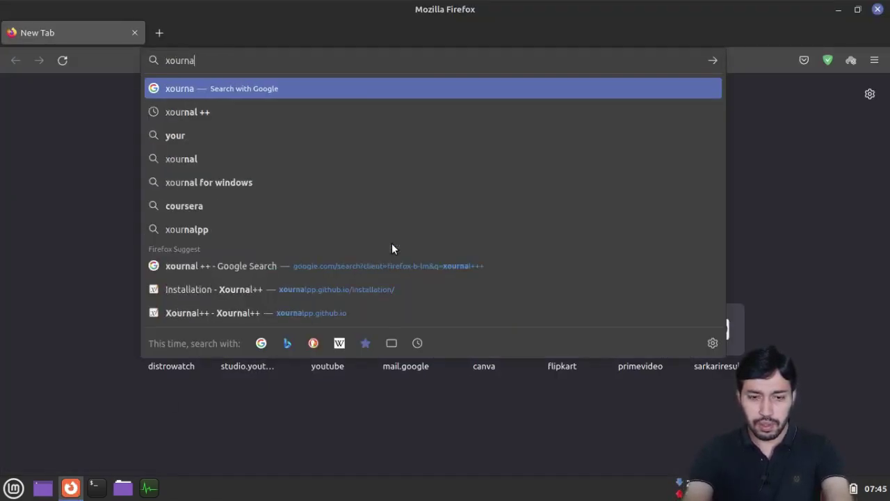
click(233, 112)
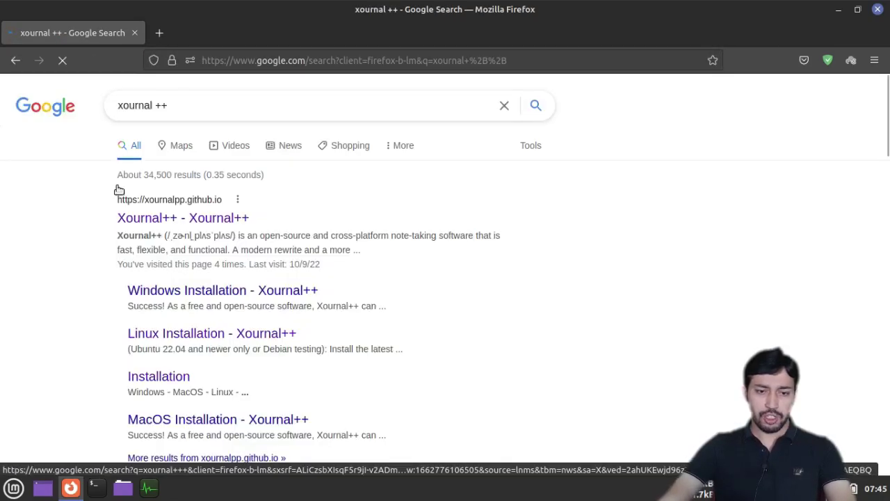
click(148, 220)
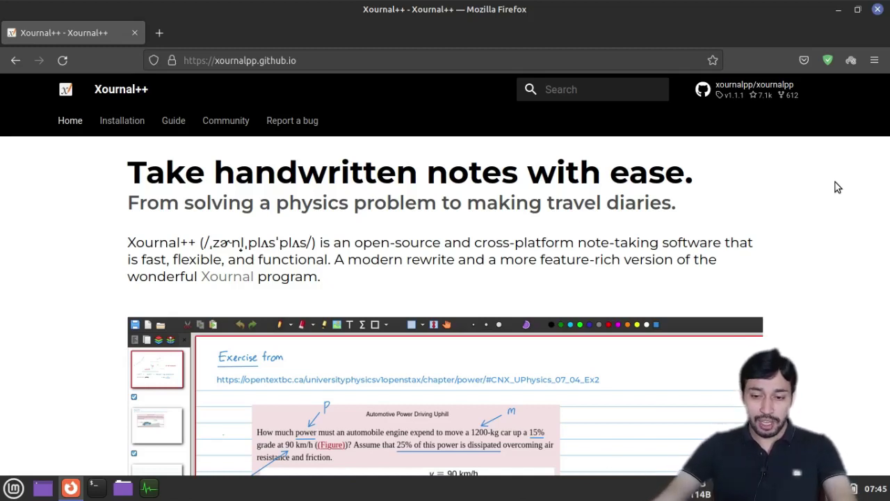
Look through the Xournal++ home page's screenshots and feature descriptions down to the end of the page.
scroll(793, 203, down, 1)
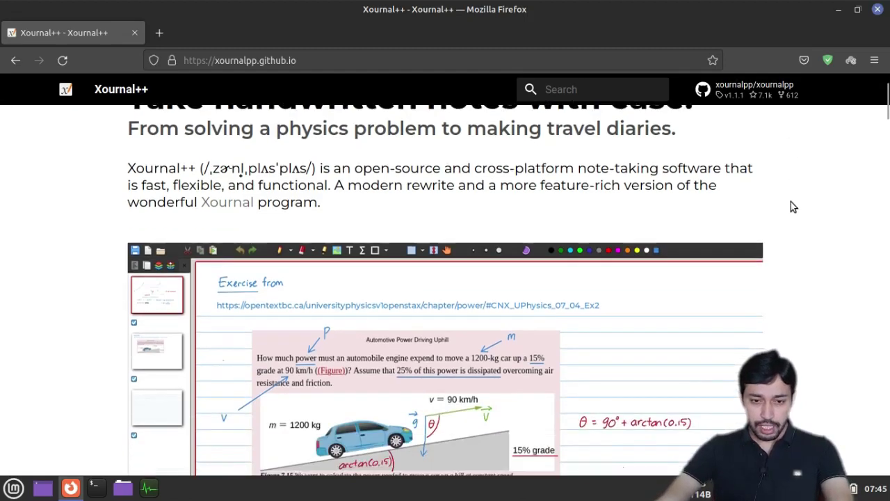
scroll(793, 205, down, 1)
scroll(791, 203, up, 2)
scroll(842, 174, down, 3)
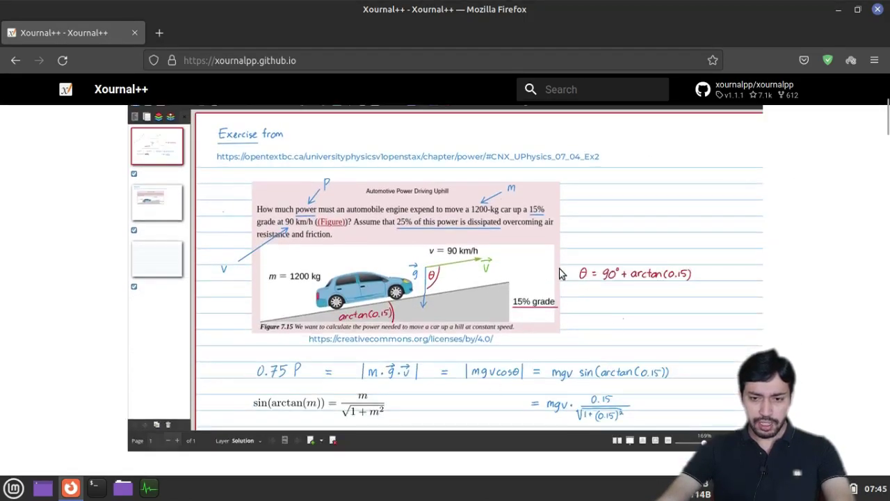
scroll(761, 240, down, 5)
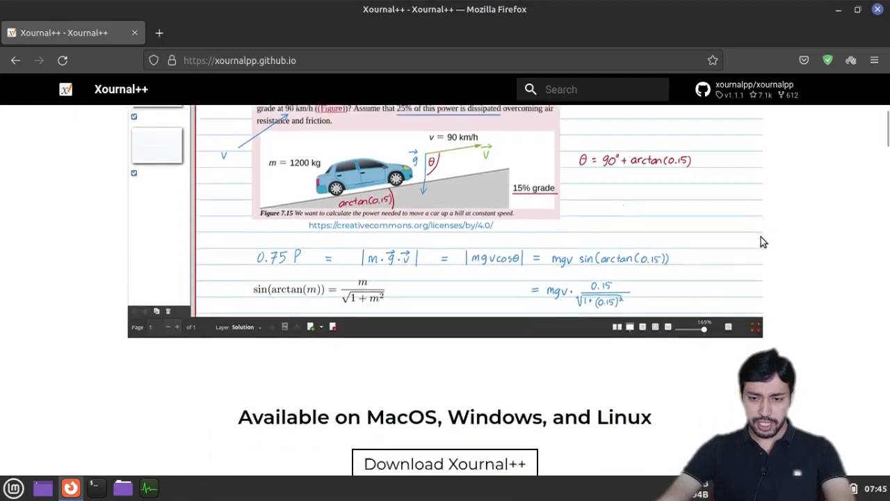
scroll(760, 241, up, 2)
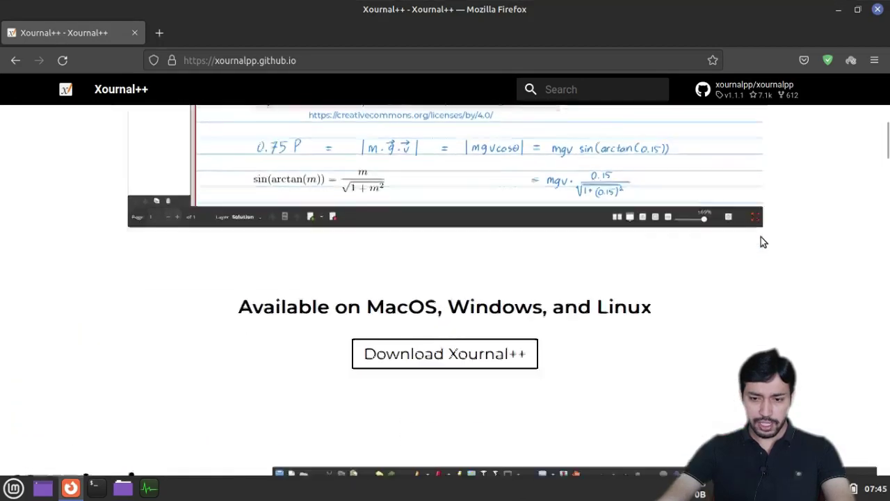
scroll(761, 241, down, 5)
scroll(760, 241, down, 12)
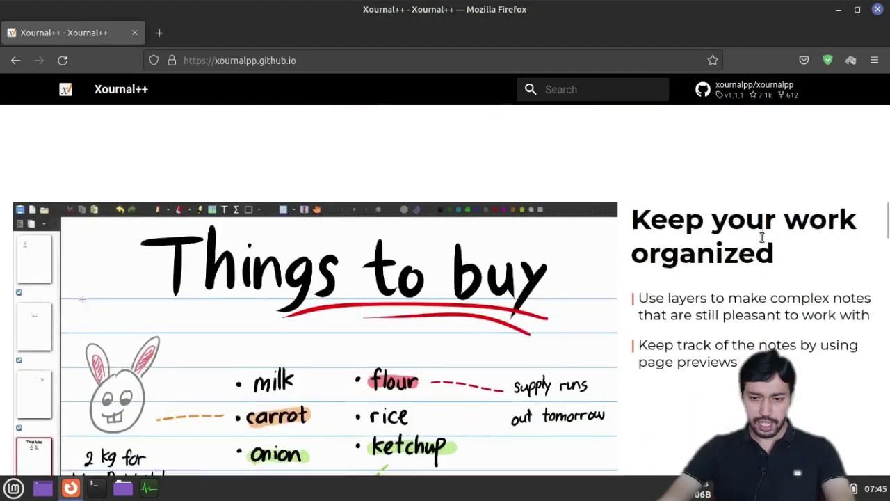
scroll(762, 240, down, 10)
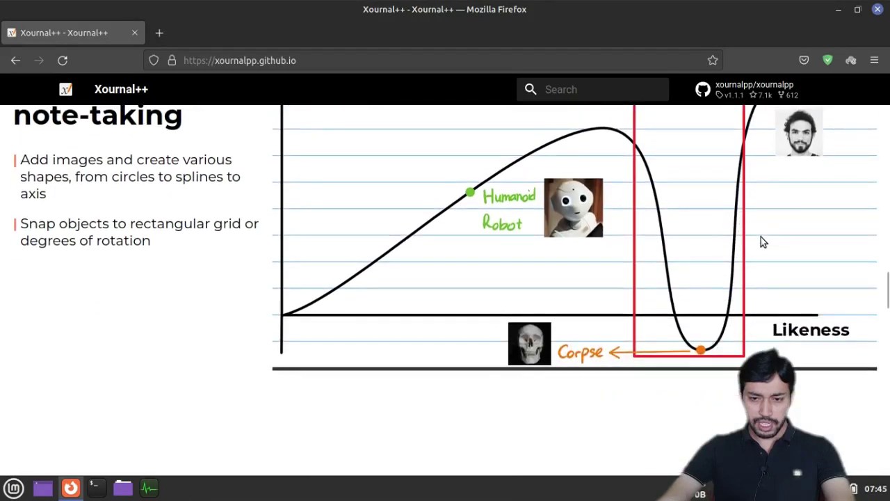
scroll(761, 237, down, 12)
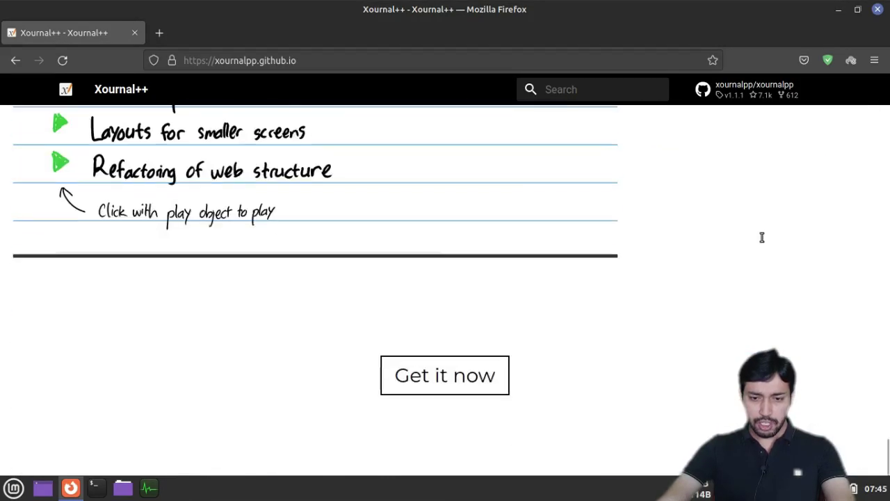
Open the installation page and review the Windows versions and setup instructions.
click(439, 376)
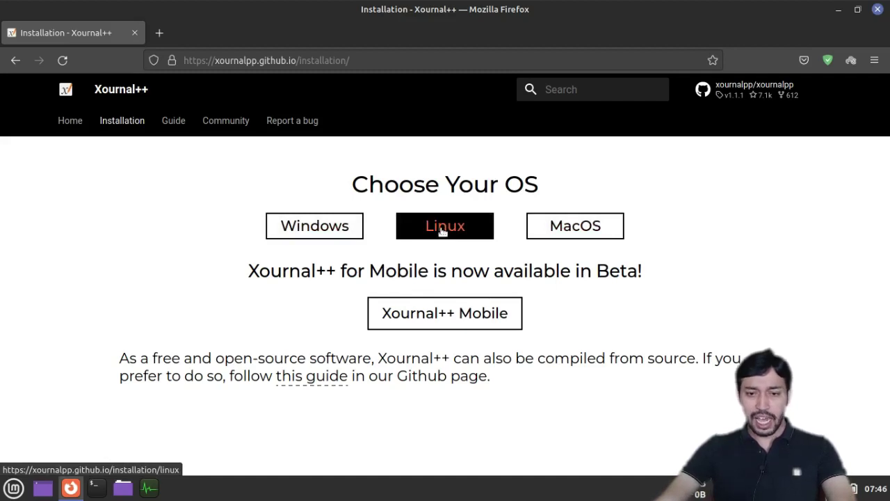
click(326, 226)
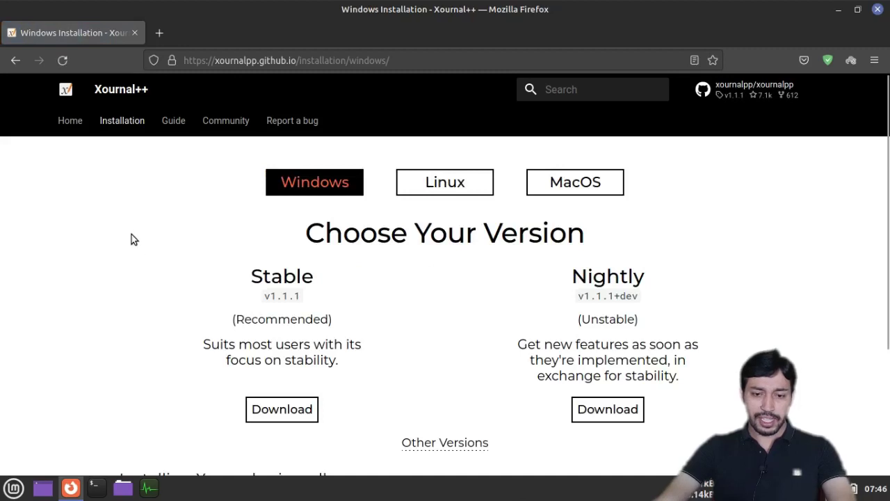
scroll(167, 313, down, 3)
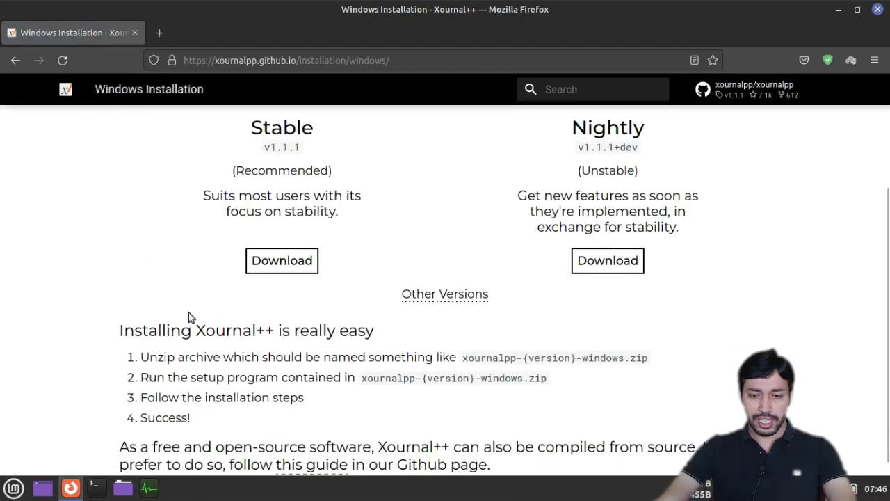
scroll(153, 264, up, 3)
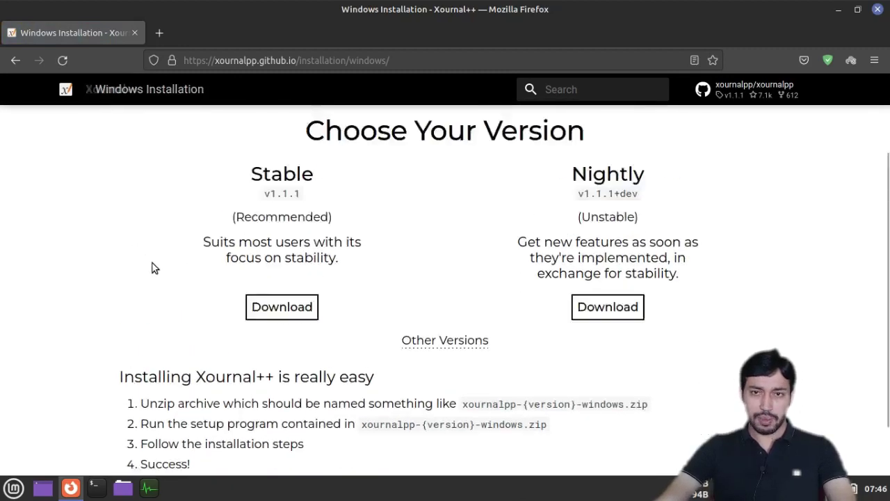
Return to the operating system choice and review the stable and nightly packages for Linux.
click(13, 63)
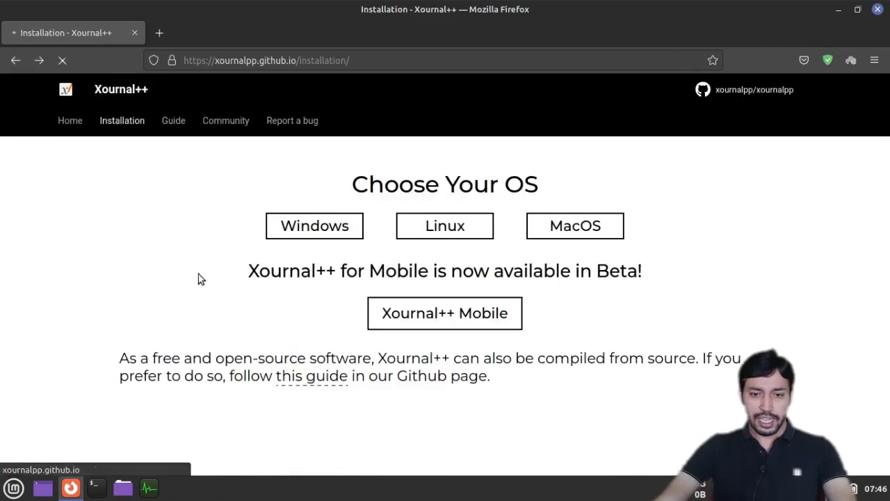
click(414, 231)
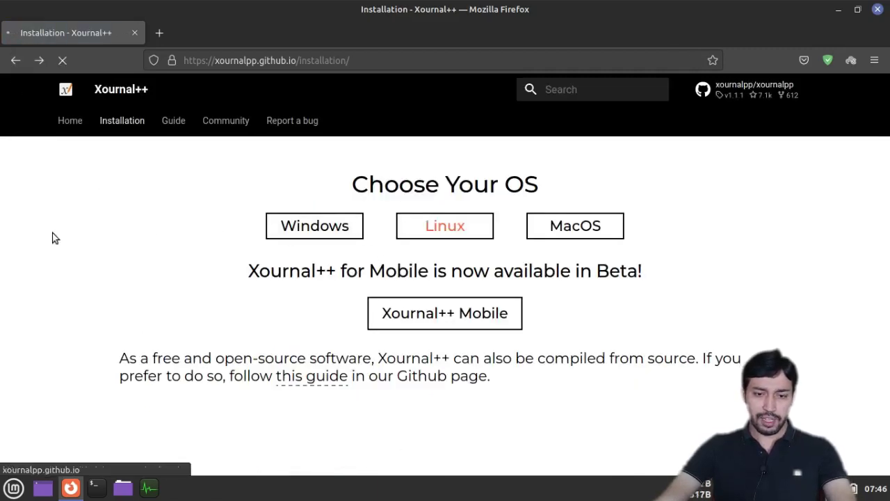
scroll(97, 294, down, 1)
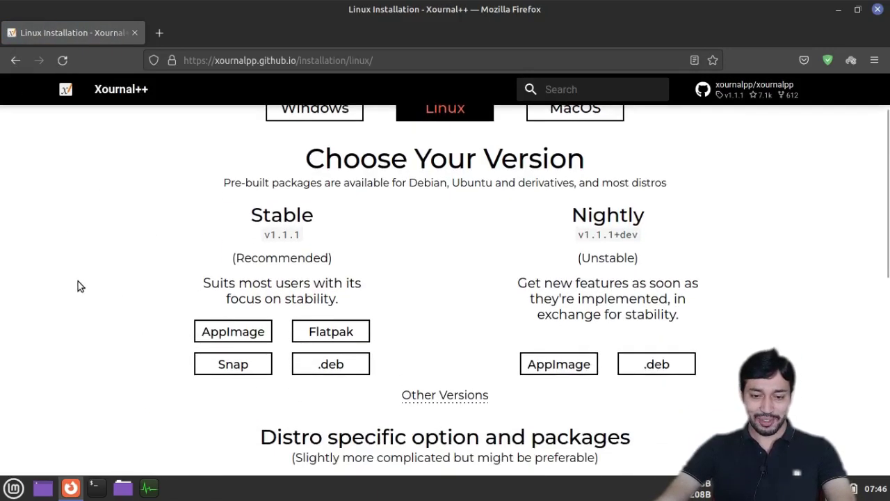
scroll(76, 271, up, 1)
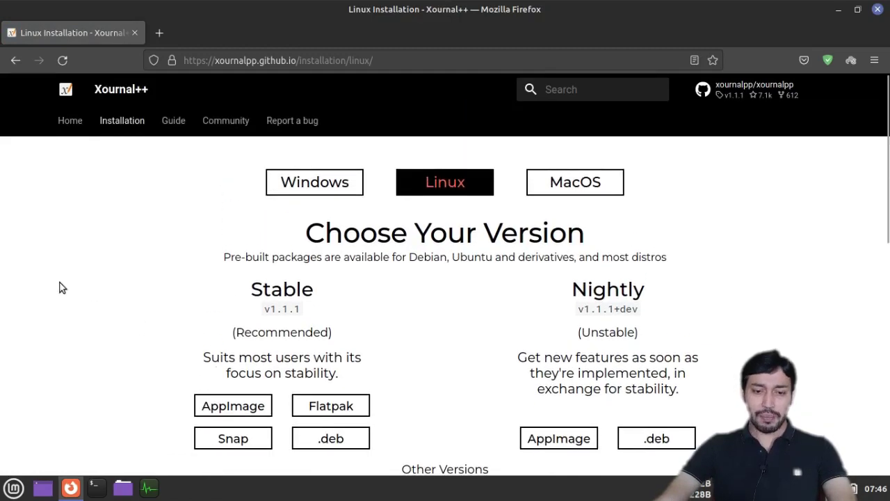
scroll(60, 288, down, 1)
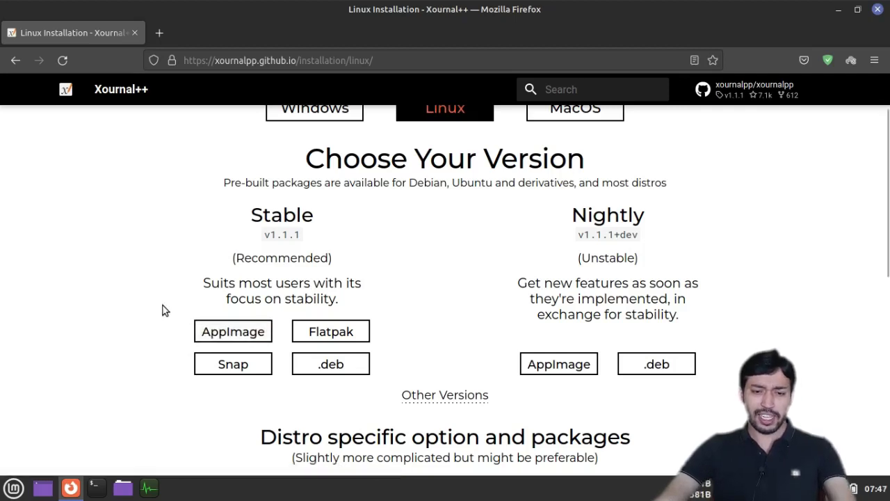
Open the stable .deb package link, examine the release's downloadable assets on GitHub and return to the Linux installation page.
click(201, 331)
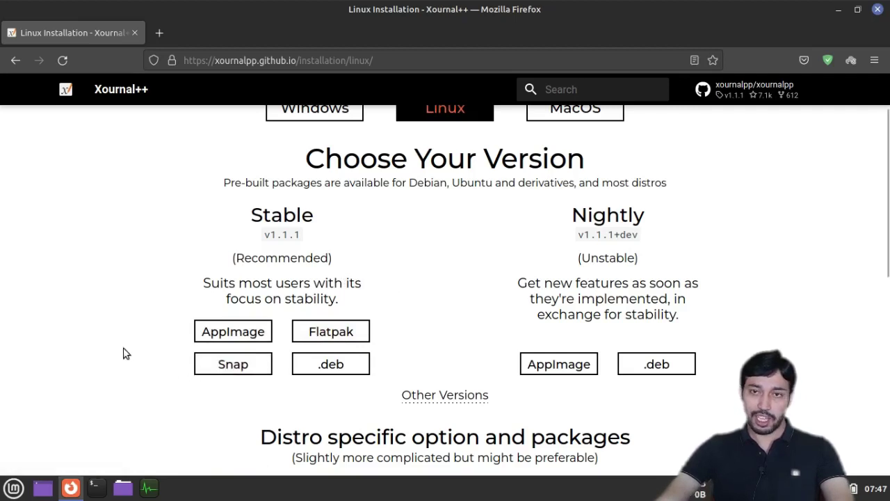
click(346, 371)
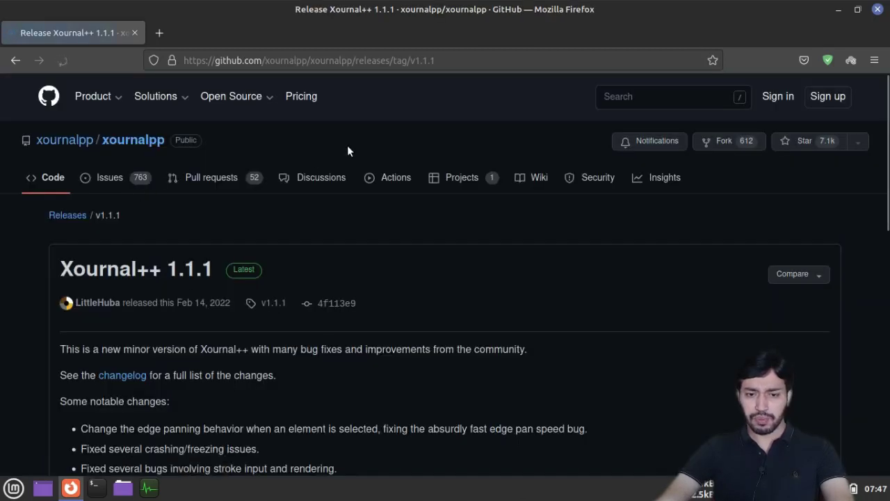
scroll(350, 210, down, 8)
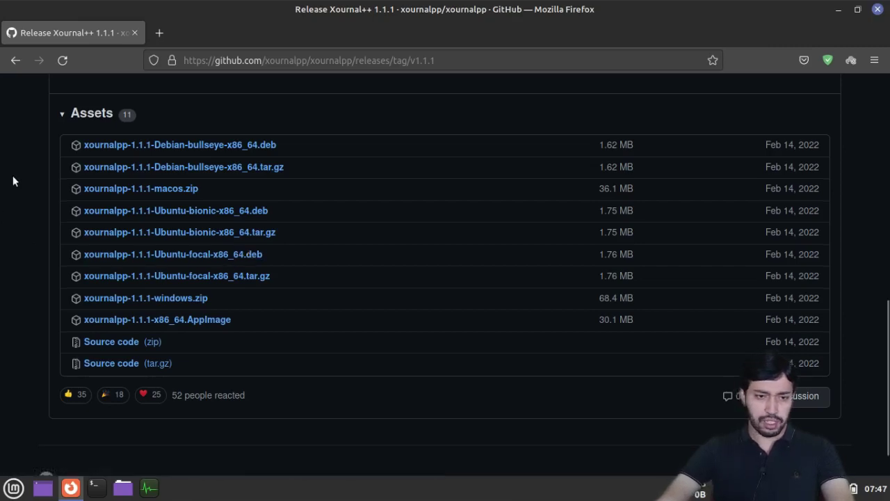
scroll(13, 176, up, 10)
click(16, 61)
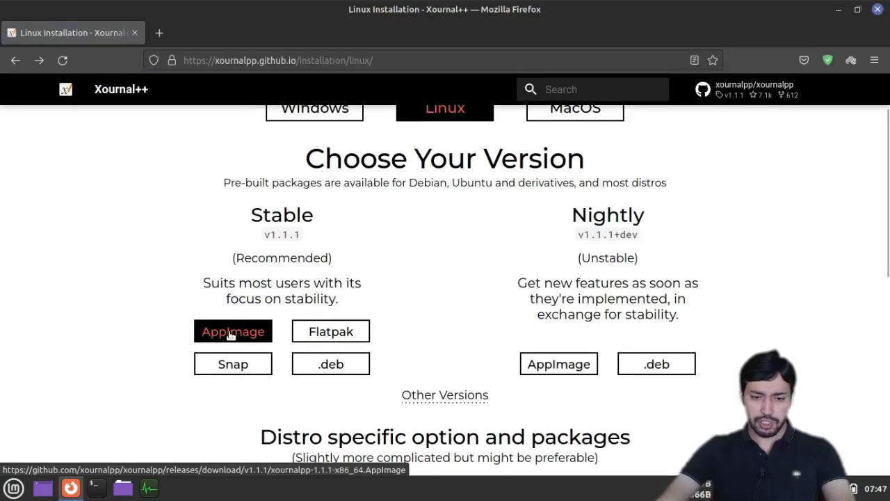
Start downloading the stable AppImage package for Linux and cancel the download.
click(231, 334)
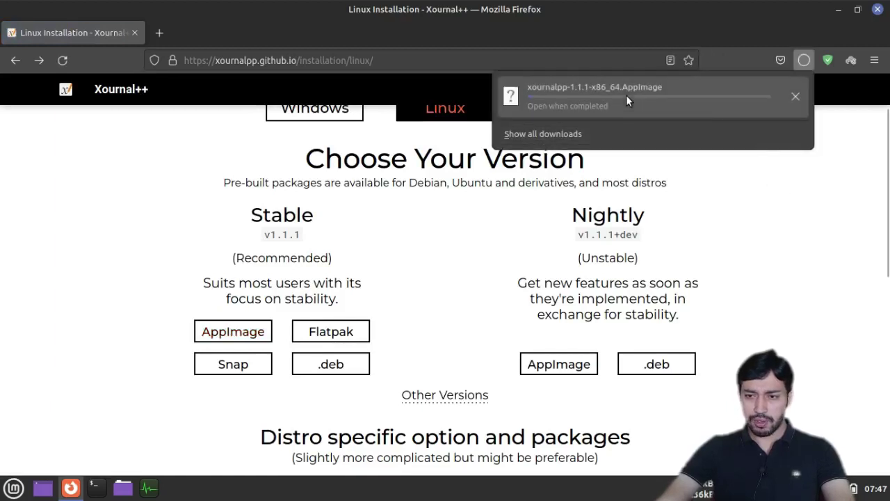
click(790, 98)
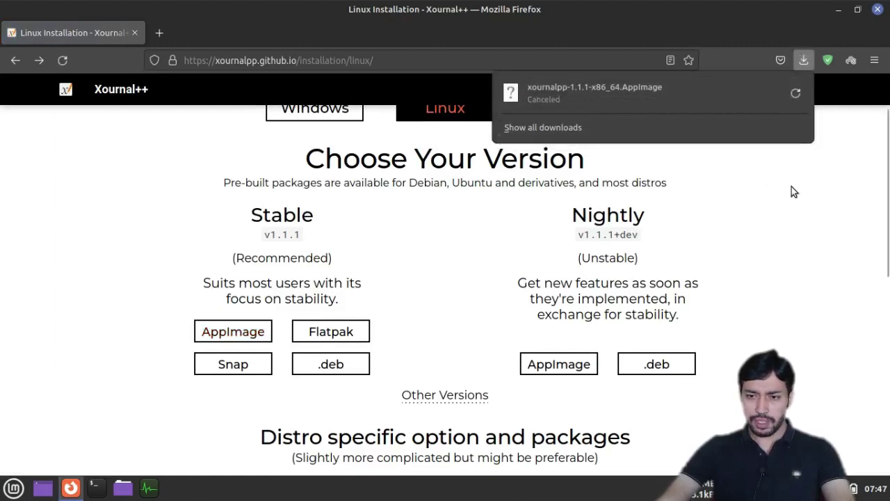
click(791, 187)
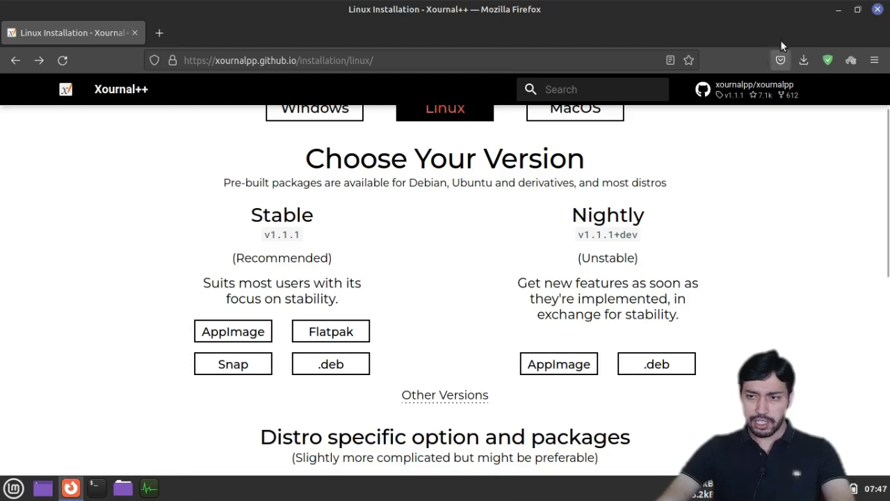
Open the website's user guide and expand its Tools and Editing topics.
scroll(148, 230, up, 2)
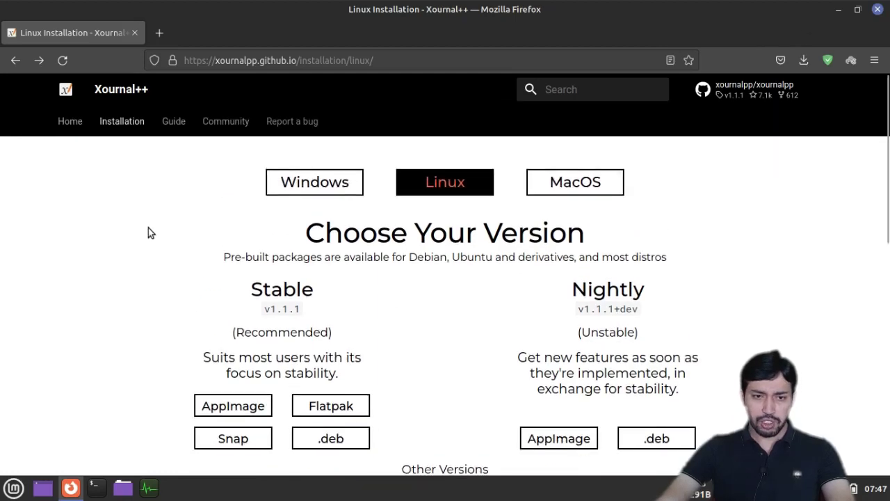
click(118, 123)
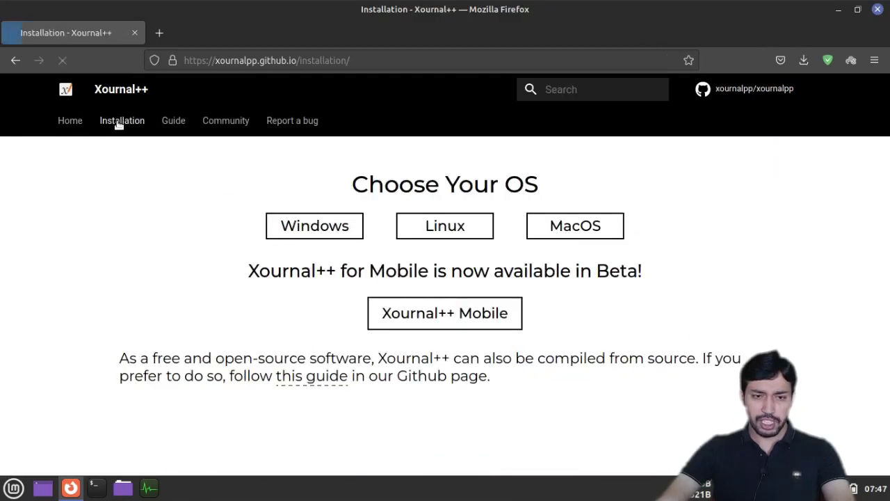
click(171, 123)
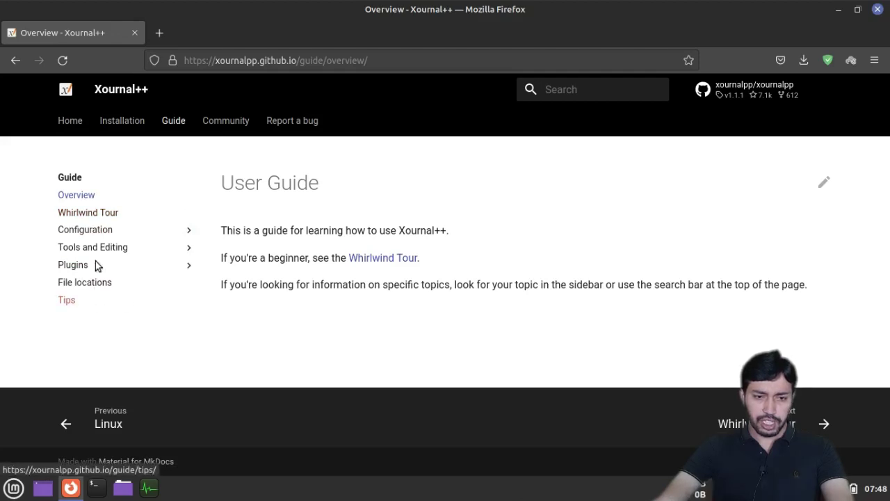
click(184, 242)
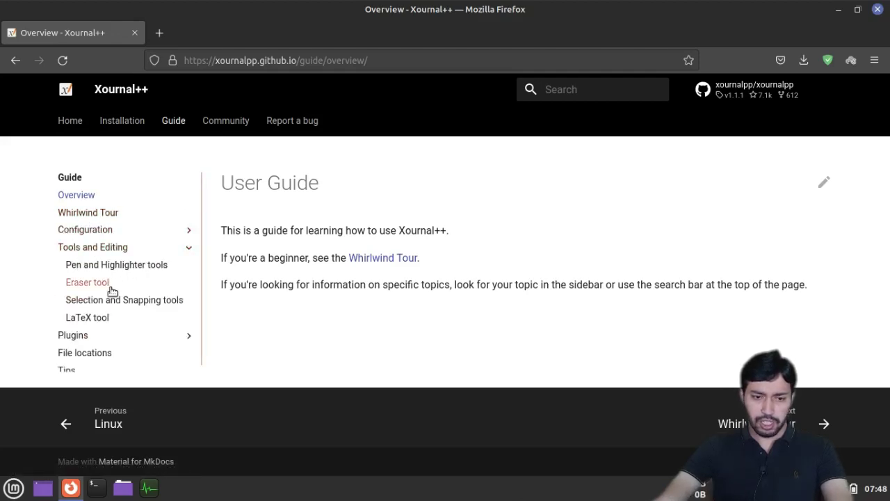
Close the browser and locate the xournalpp-1.1.1-x86_64.AppImage file in the Music folder of the file manager.
scroll(109, 292, down, 1)
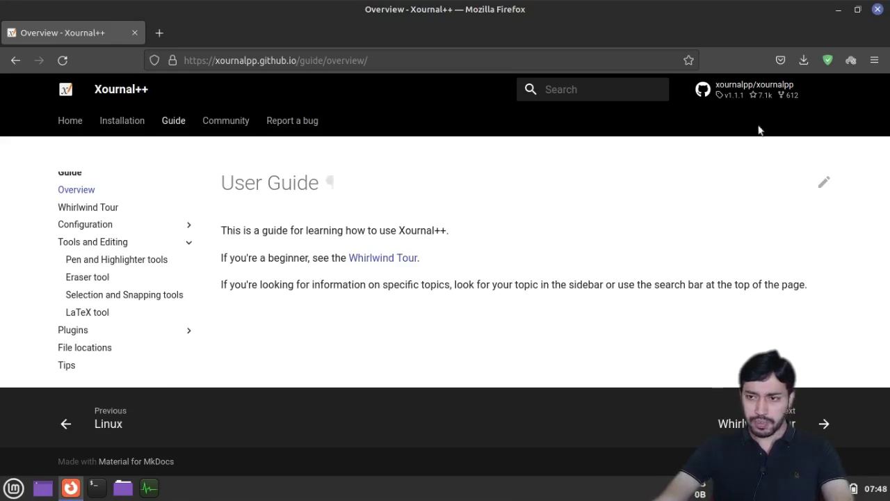
click(877, 10)
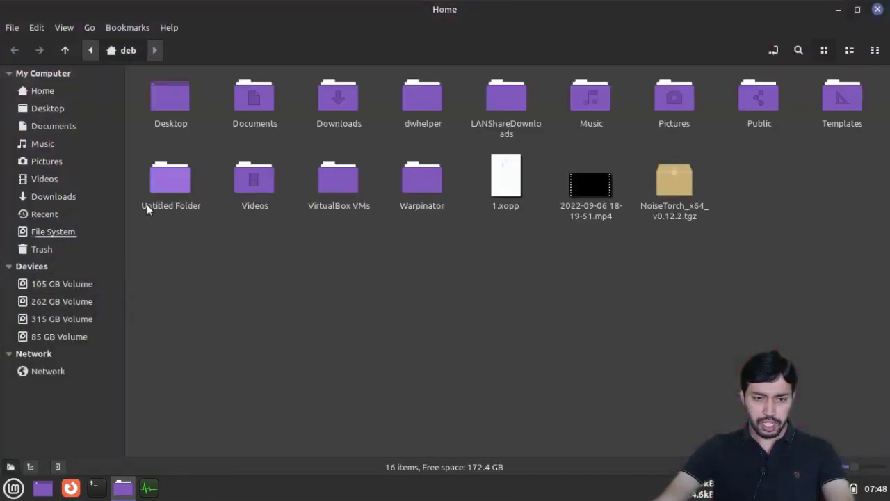
click(51, 146)
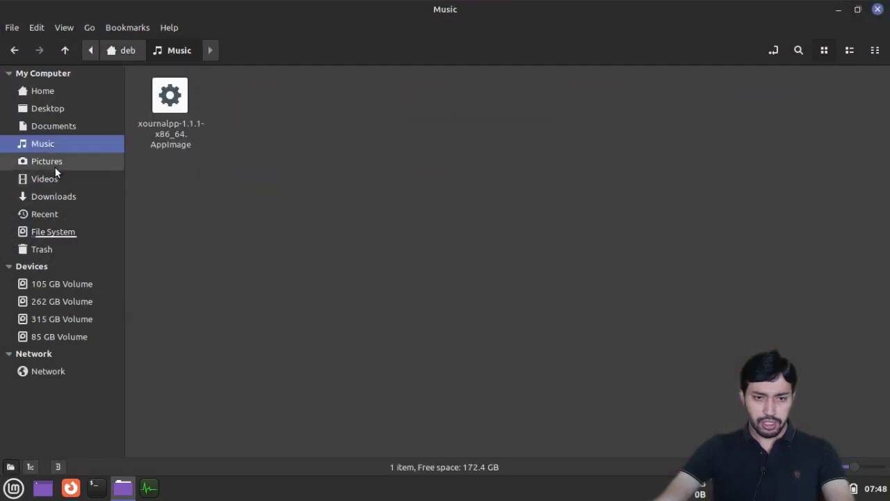
click(171, 135)
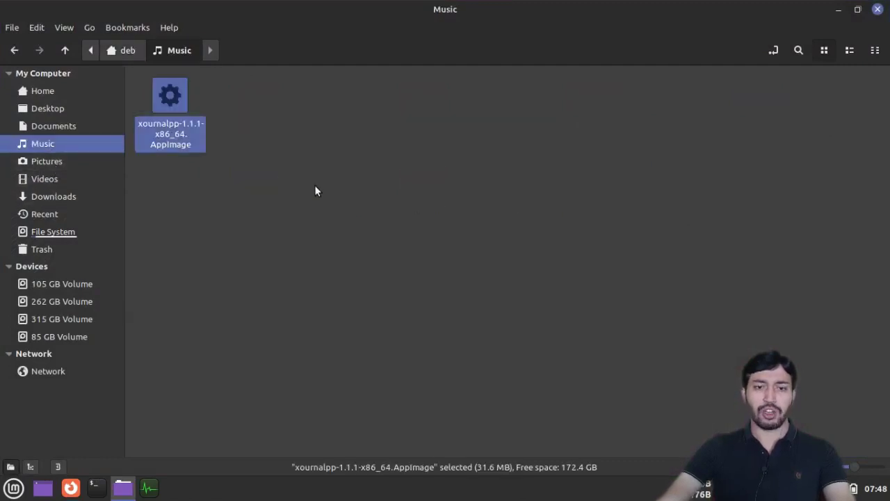
click(195, 201)
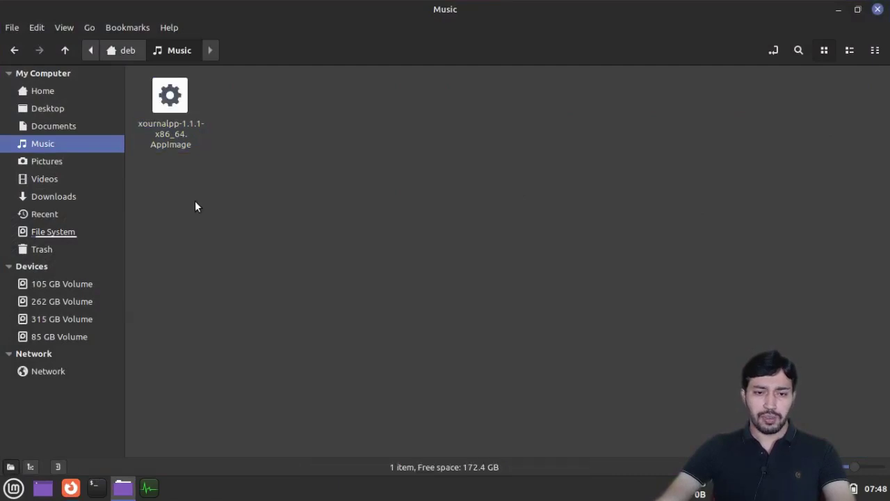
Allow the Xournal++ AppImage to be executed as a program in its permissions and close its properties.
right_click(173, 130)
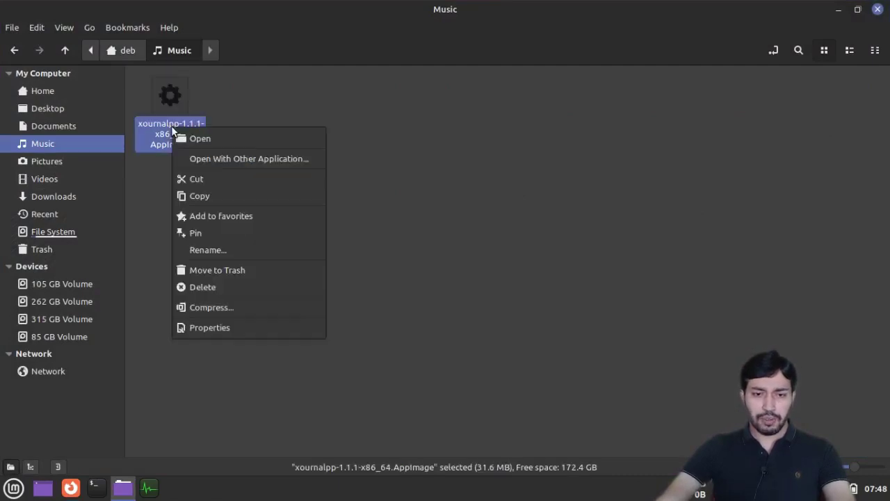
click(221, 327)
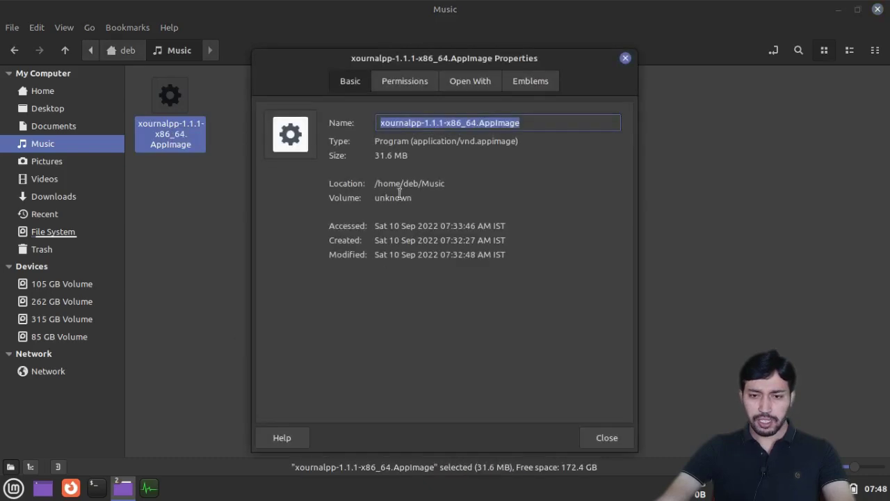
click(399, 85)
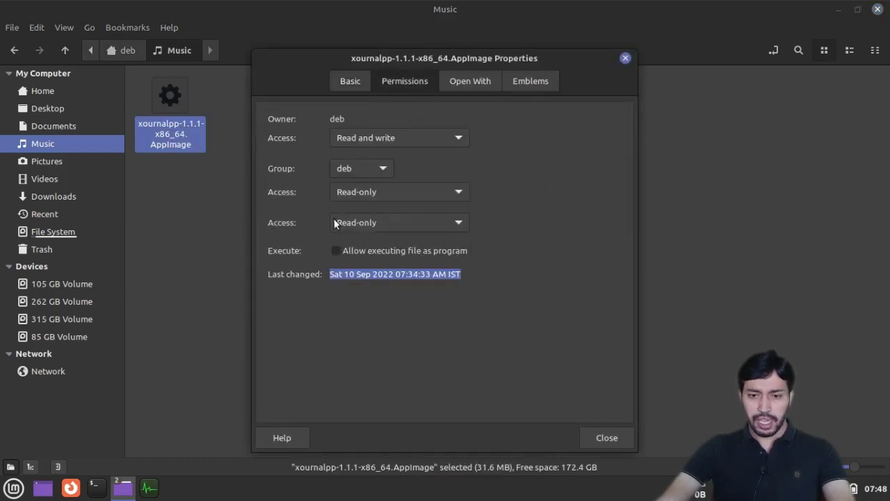
click(334, 249)
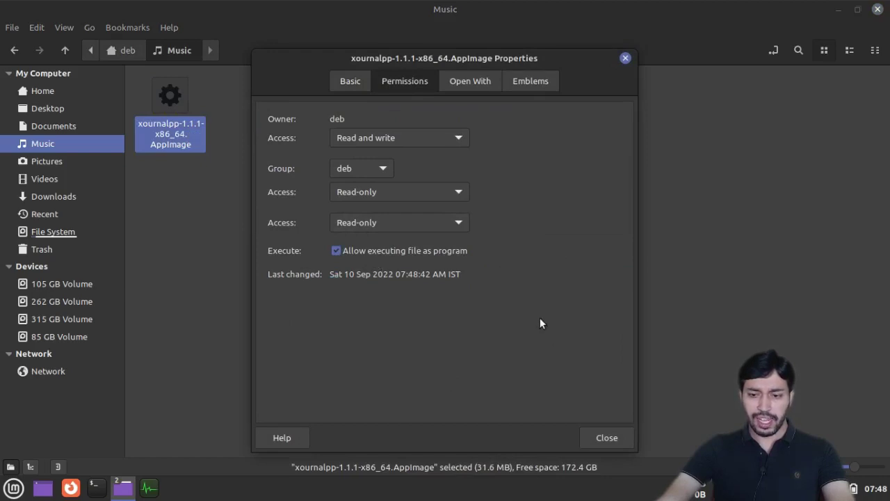
click(610, 439)
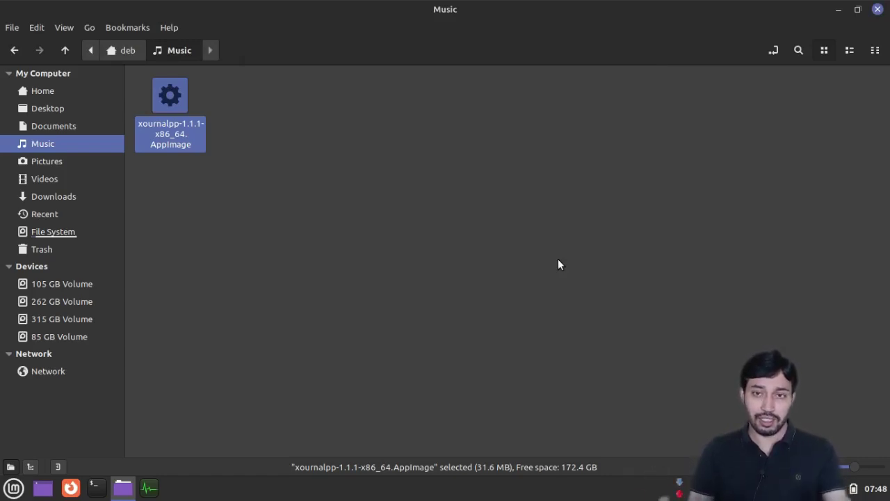
Launch the Xournal++ AppImage and look over the blank lined page and the Navigation commands.
click(305, 195)
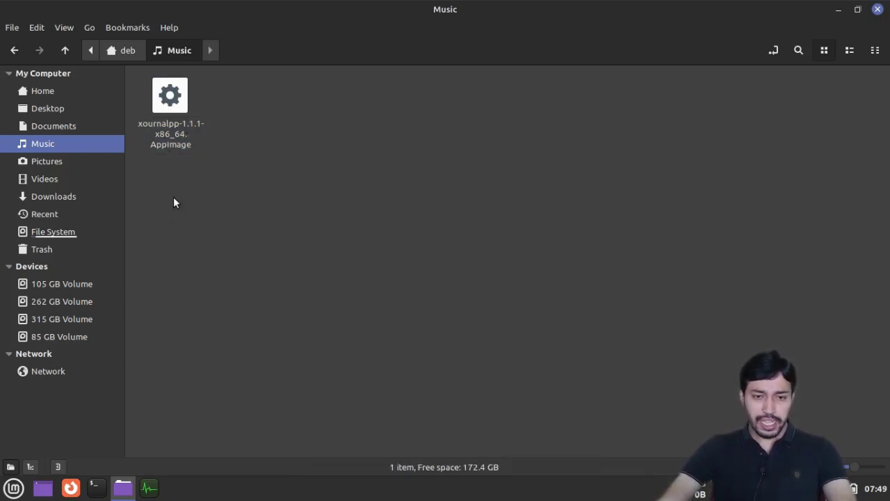
double_click(178, 125)
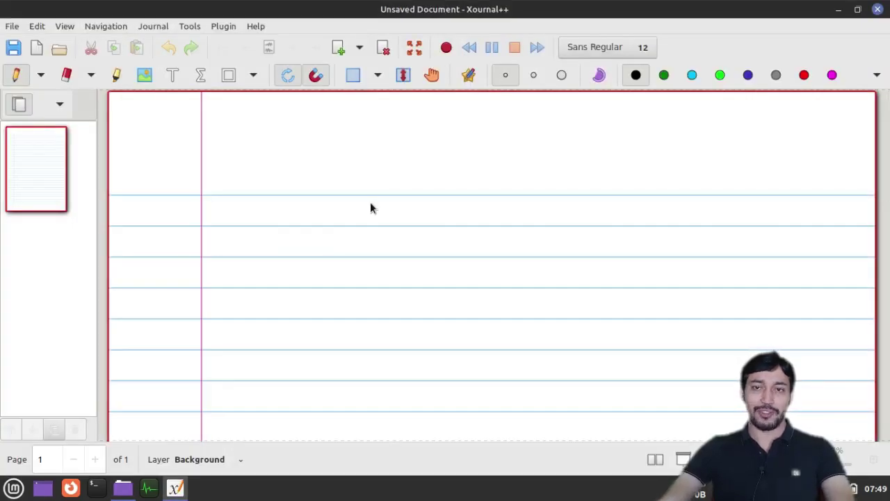
scroll(483, 192, down, 2)
scroll(483, 192, down, 3)
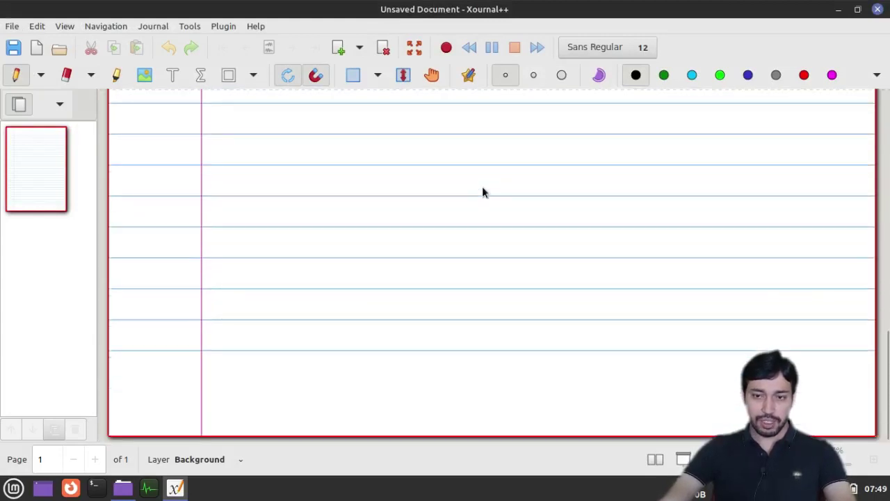
scroll(483, 193, up, 5)
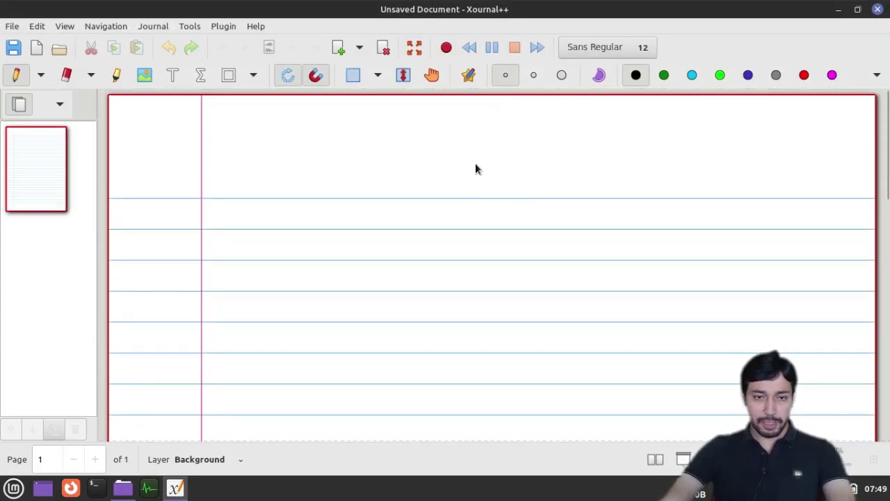
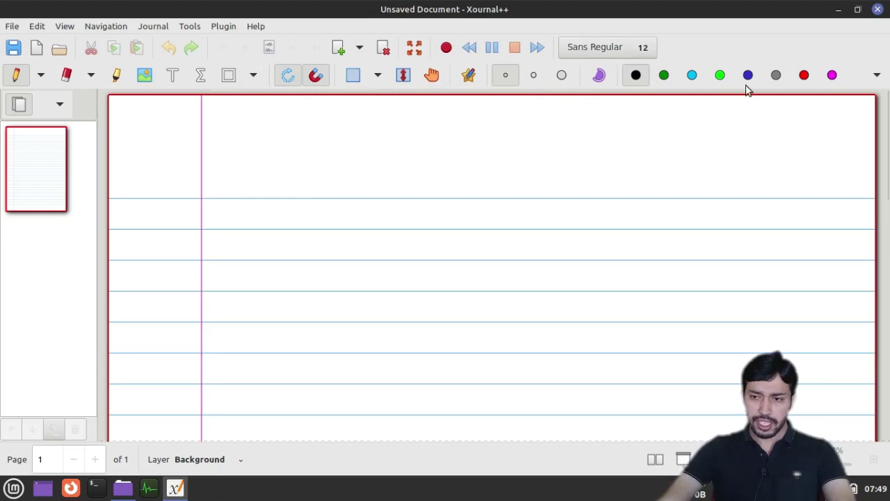
click(91, 29)
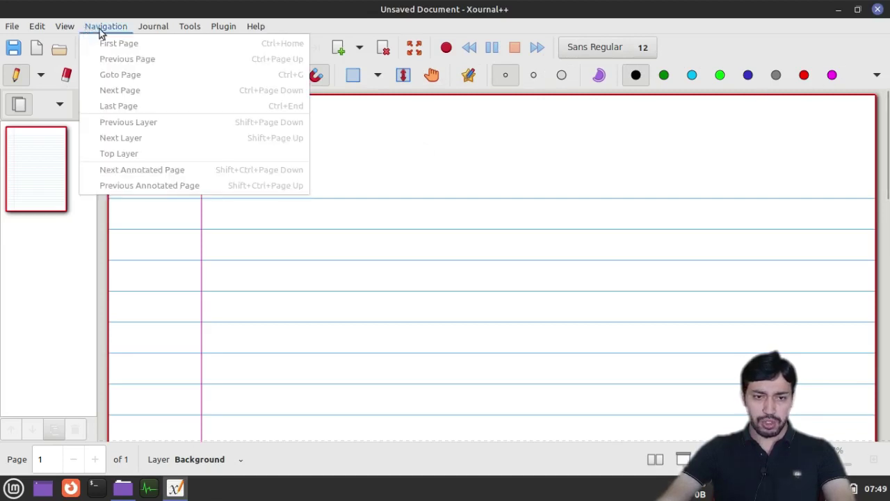
click(60, 274)
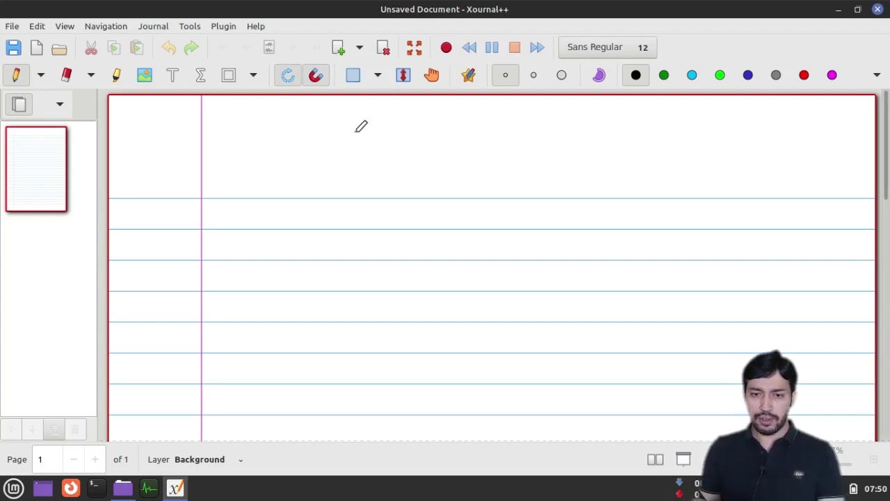
Handwrite the word "Hellow" in black with the Pen tool in the page's blank header area.
drag(359, 128, 336, 186)
drag(398, 124, 375, 189)
mouse_move(343, 159)
mouse_down()
mouse_move(391, 148)
mouse_move(419, 162)
mouse_move(473, 149)
mouse_move(461, 160)
mouse_move(489, 159)
mouse_move(505, 146)
mouse_up()
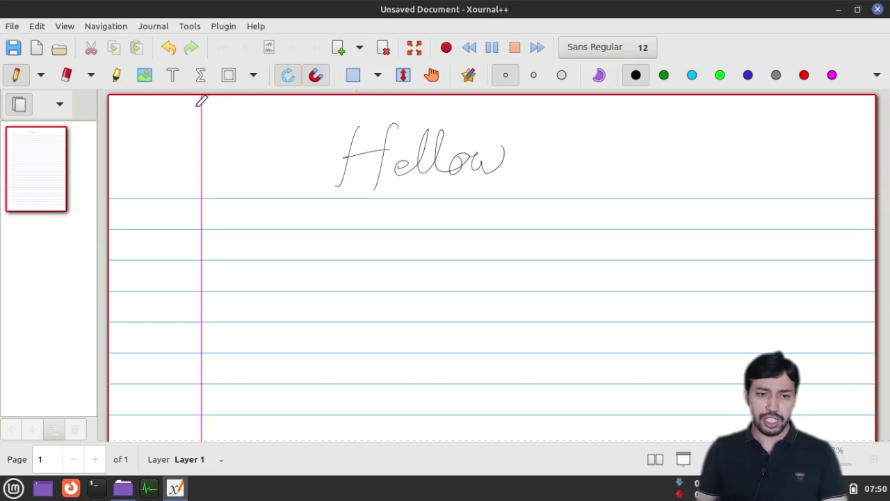
Set the pen's line style to dashed and draw a sloping black line beneath the handwritten word.
click(41, 76)
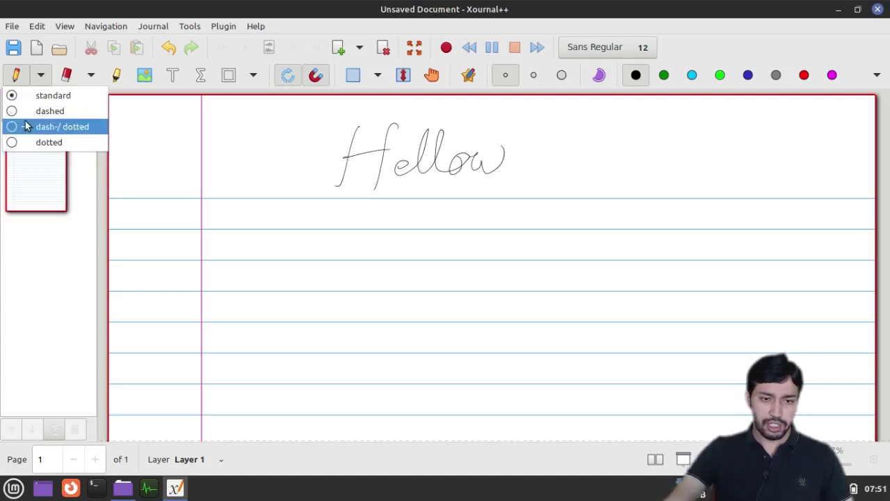
click(46, 113)
mouse_move(302, 217)
mouse_down()
mouse_move(579, 271)
mouse_move(626, 271)
mouse_up()
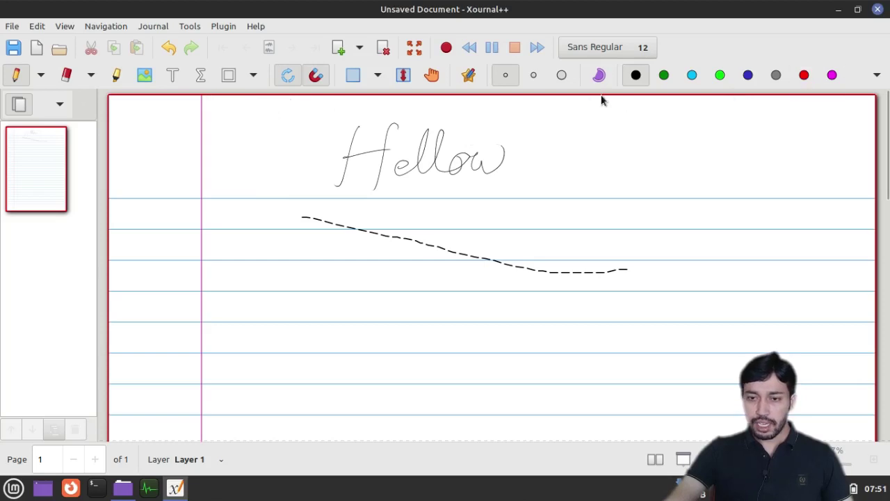
Set the pen to medium thickness and draw stepped dashed strokes beside and below the first dashed line.
click(534, 78)
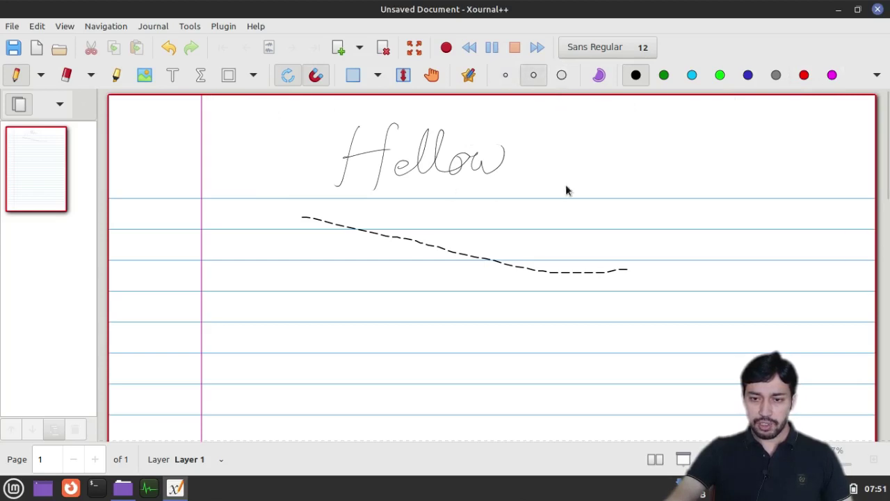
mouse_move(618, 161)
mouse_down()
mouse_move(669, 212)
mouse_move(793, 294)
mouse_up()
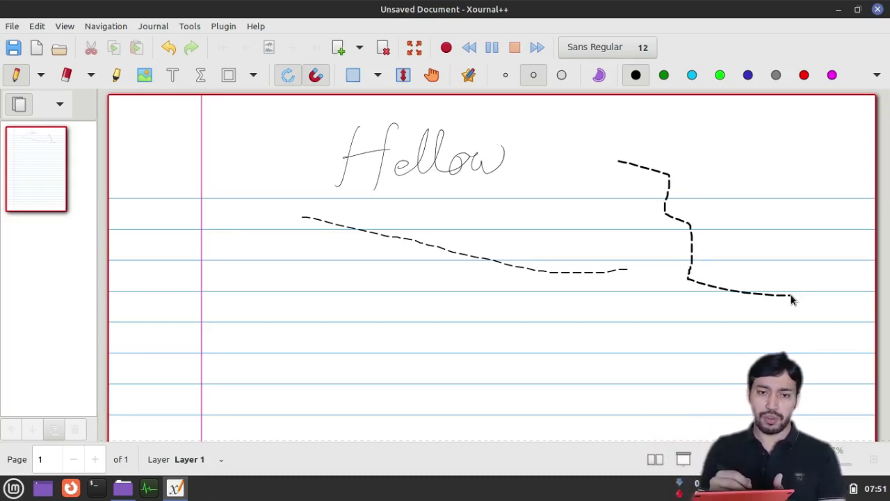
mouse_move(211, 202)
mouse_down()
mouse_move(229, 223)
mouse_move(250, 294)
mouse_move(289, 286)
mouse_move(385, 309)
mouse_move(470, 355)
mouse_move(573, 338)
mouse_up()
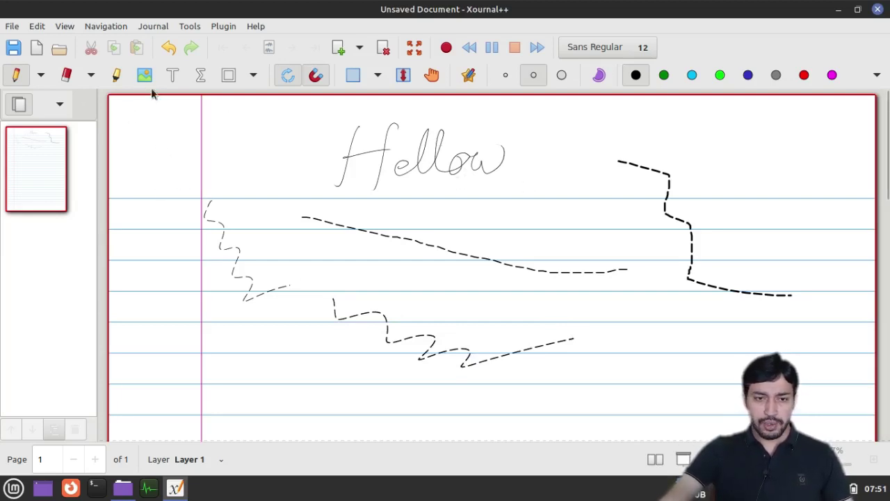
Set the pen's line style to dash-/ dotted and draw a short black line just under the handwritten word.
click(41, 75)
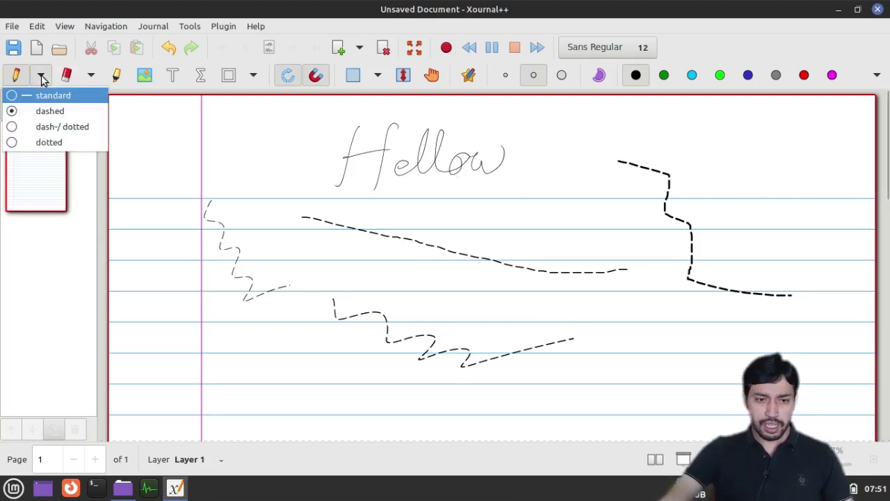
click(41, 126)
drag(376, 214, 549, 198)
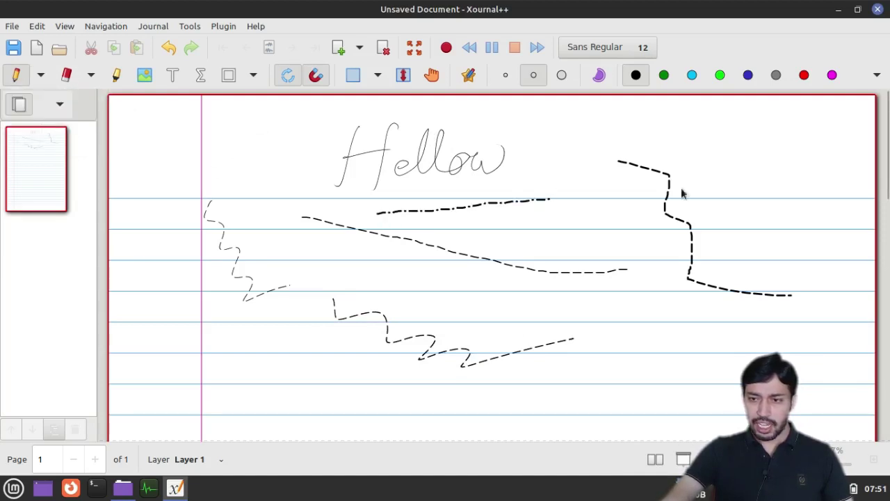
Change the pen colour to red and draw a horizontal and a short curved dash-dotted stroke near the handwritten word.
click(804, 74)
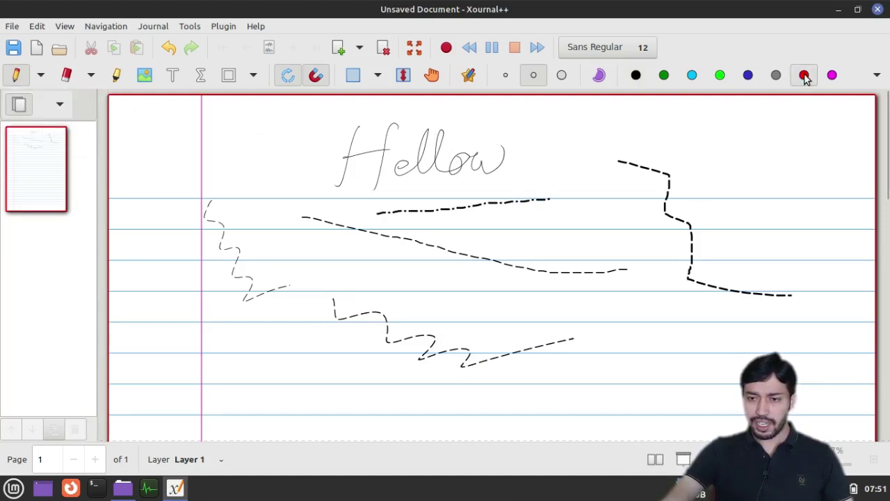
drag(234, 141, 400, 139)
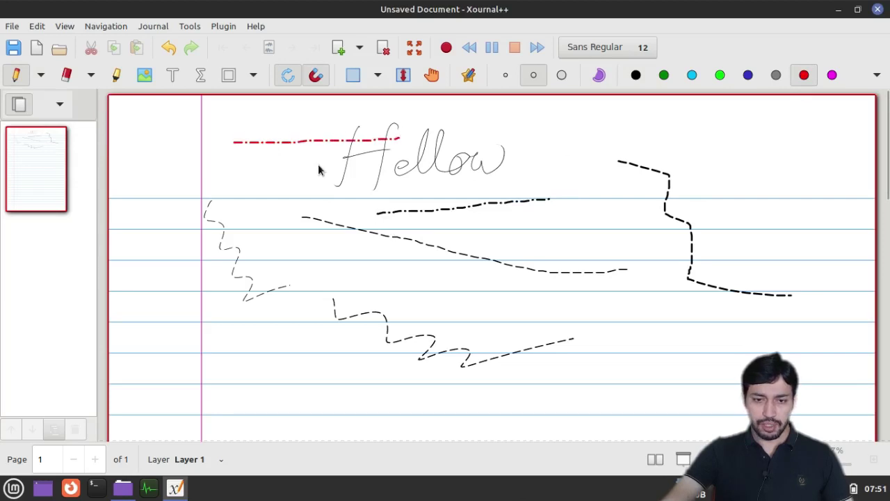
drag(252, 162, 258, 207)
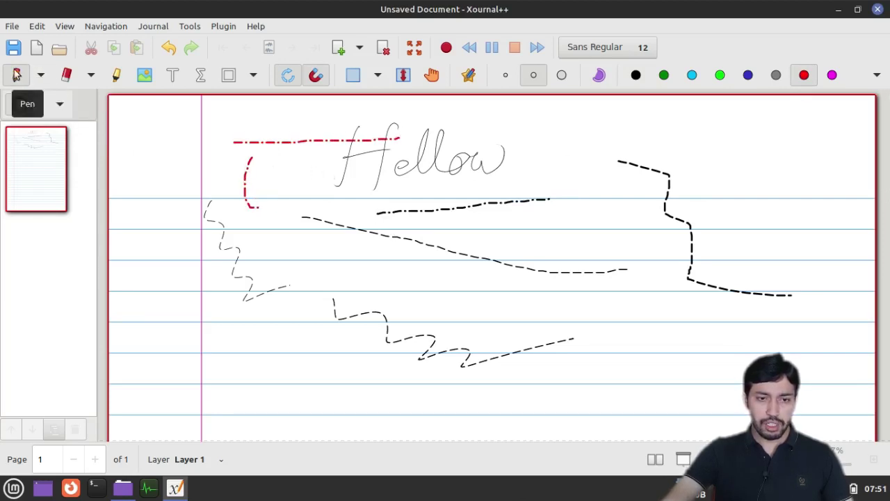
Set the pen's line style to dotted and draw a long red horizontal line across the lower dashed zigzag.
click(37, 76)
click(49, 143)
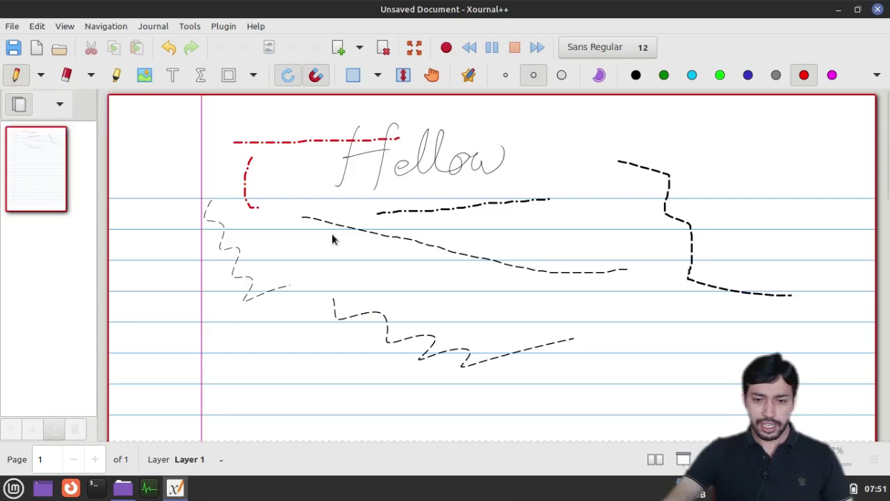
drag(269, 348, 716, 337)
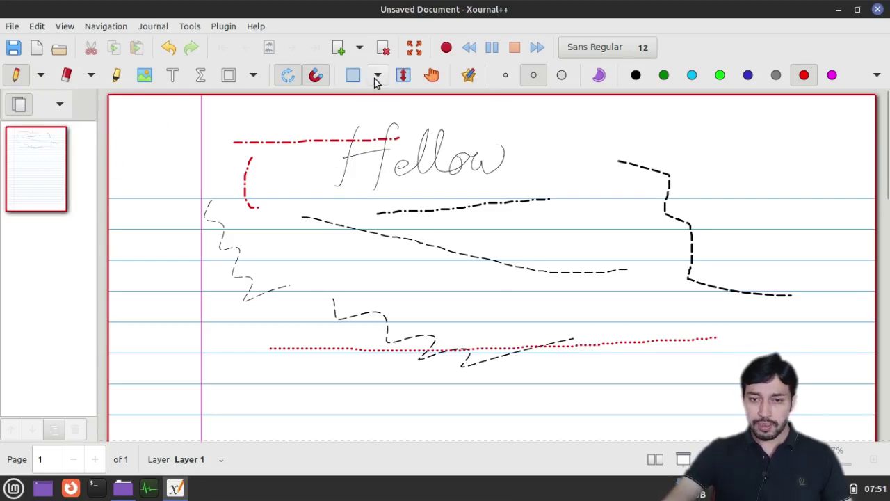
Erase the thin dashed zigzag next to the page's margin line with the standard eraser.
click(90, 75)
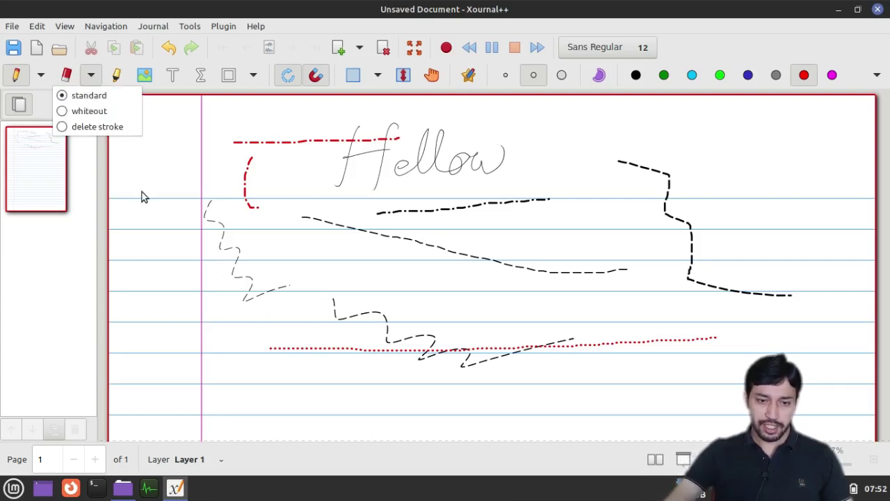
click(68, 77)
click(68, 77)
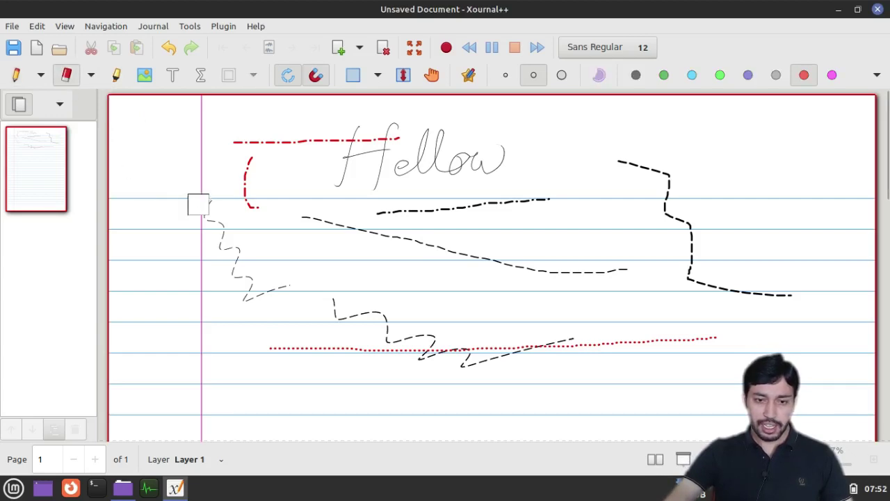
mouse_move(194, 195)
mouse_down()
mouse_move(254, 293)
mouse_move(281, 286)
mouse_up()
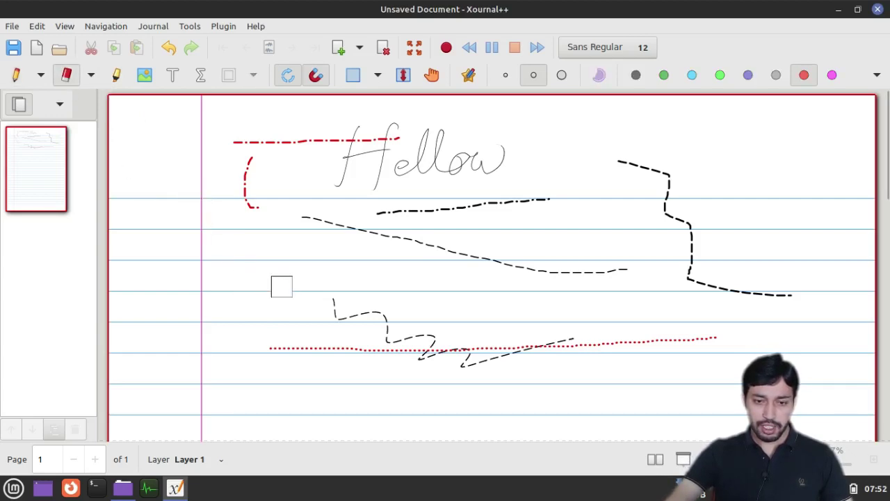
Remove the two red dash-dotted strokes and the thick black dashed zigzag with the delete stroke eraser, and reset the eraser to standard.
click(92, 77)
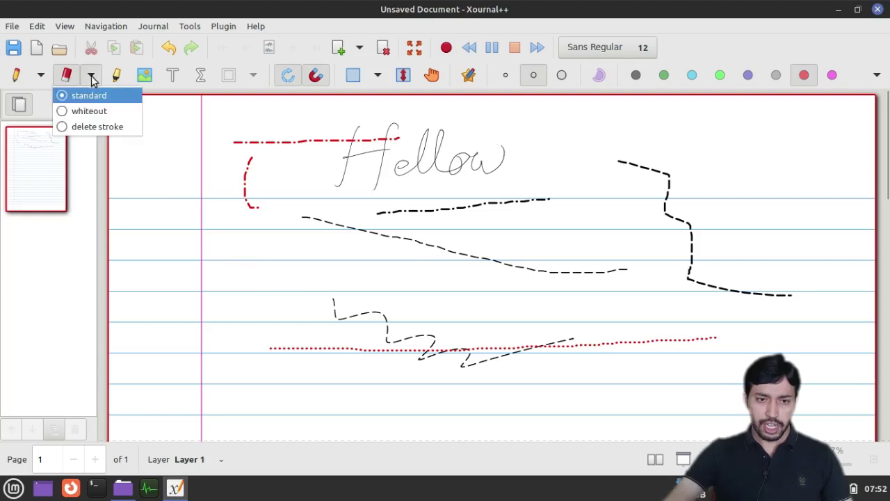
click(104, 127)
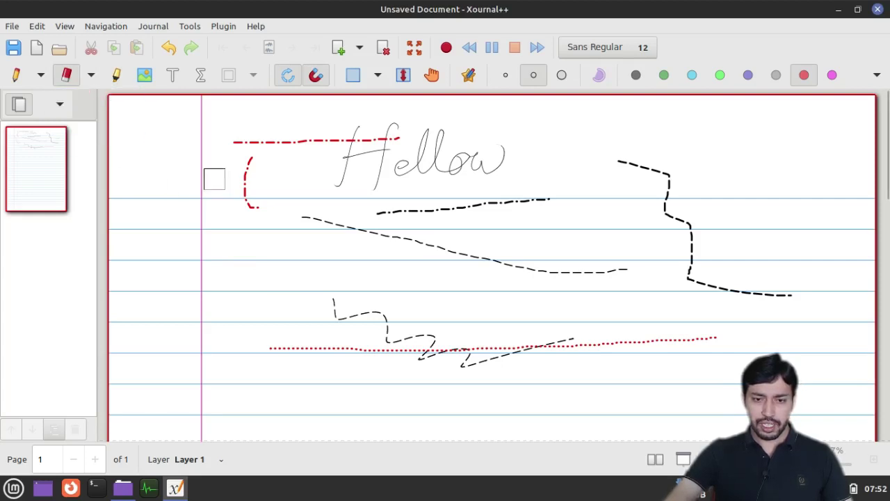
mouse_move(238, 179)
mouse_down()
mouse_move(302, 155)
mouse_move(308, 141)
mouse_up()
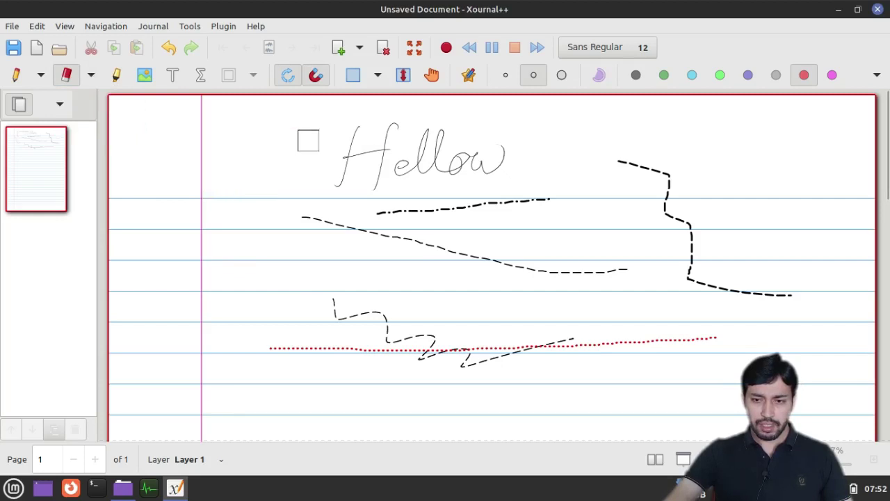
drag(653, 162, 661, 195)
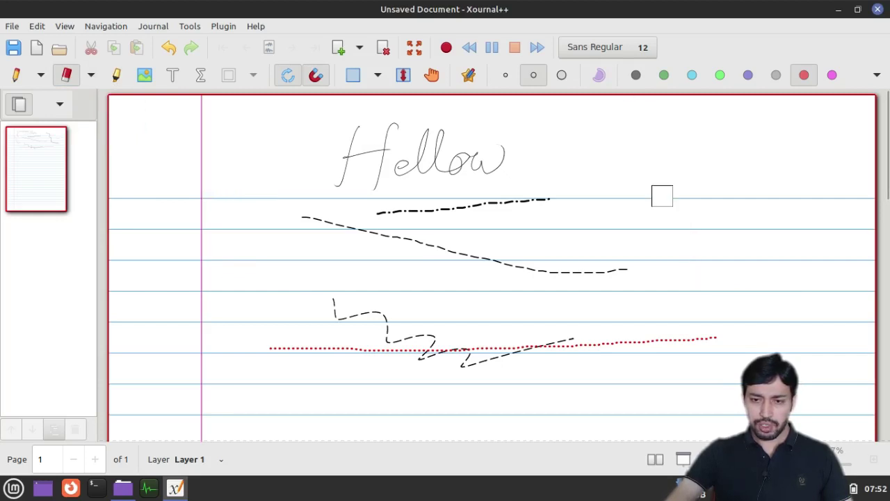
click(91, 75)
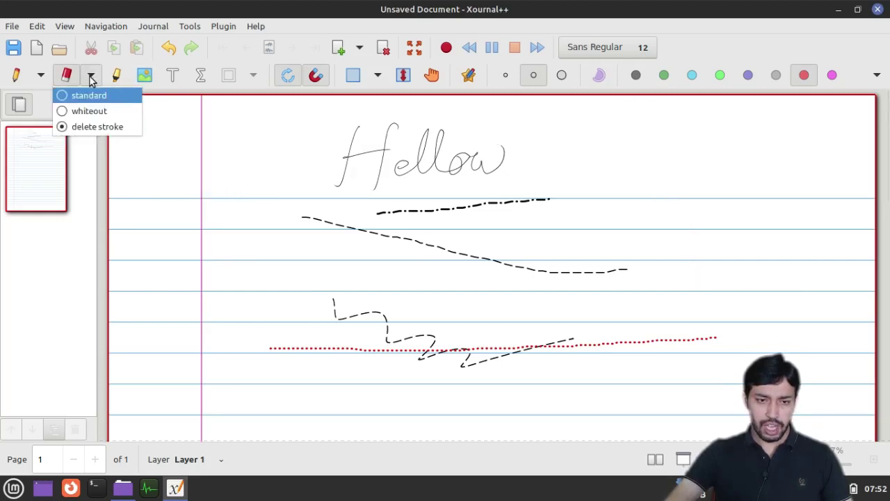
click(87, 97)
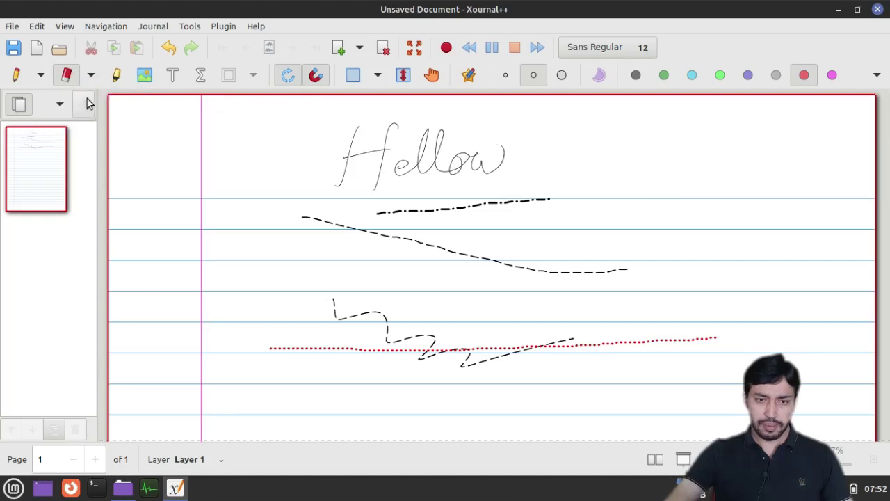
Highlight the handwritten word "Hellow" in yellow with the highlighter and switch back to the pen.
click(117, 76)
mouse_move(299, 142)
mouse_down()
mouse_move(511, 139)
mouse_move(268, 154)
mouse_move(337, 173)
mouse_move(490, 167)
mouse_move(391, 153)
mouse_up()
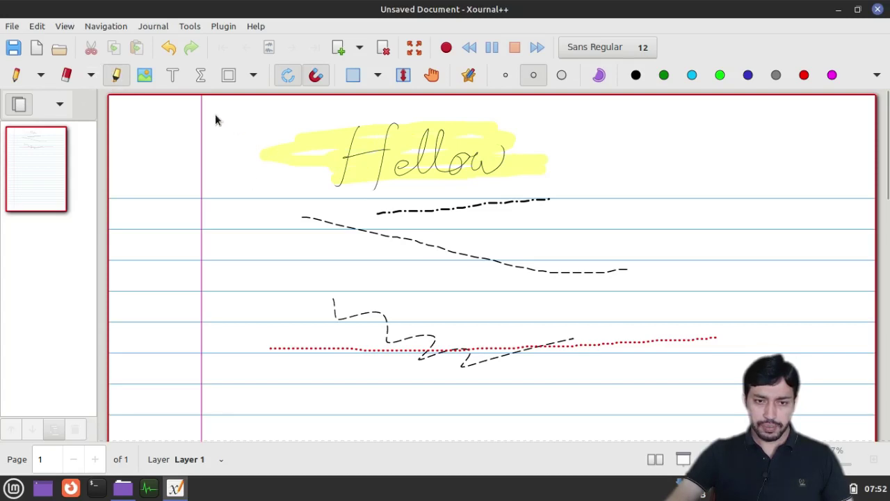
click(15, 74)
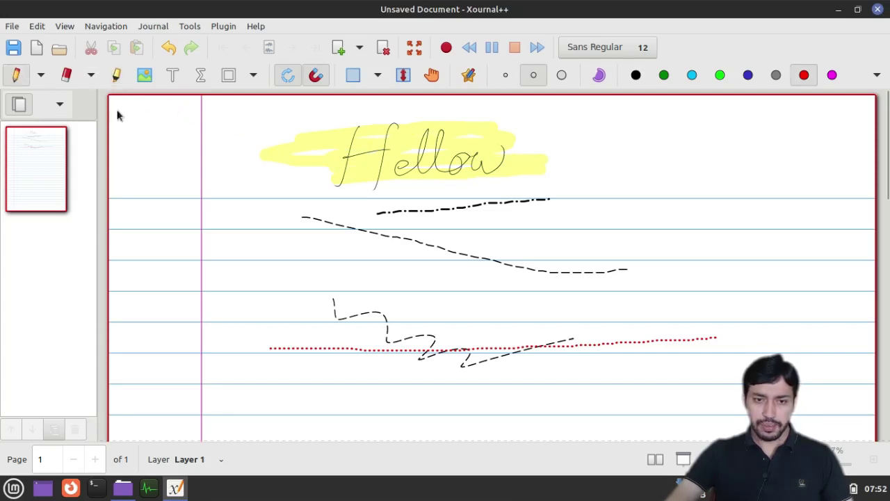
Add the text "ghjjj" just past the end of the long dashed line.
click(172, 78)
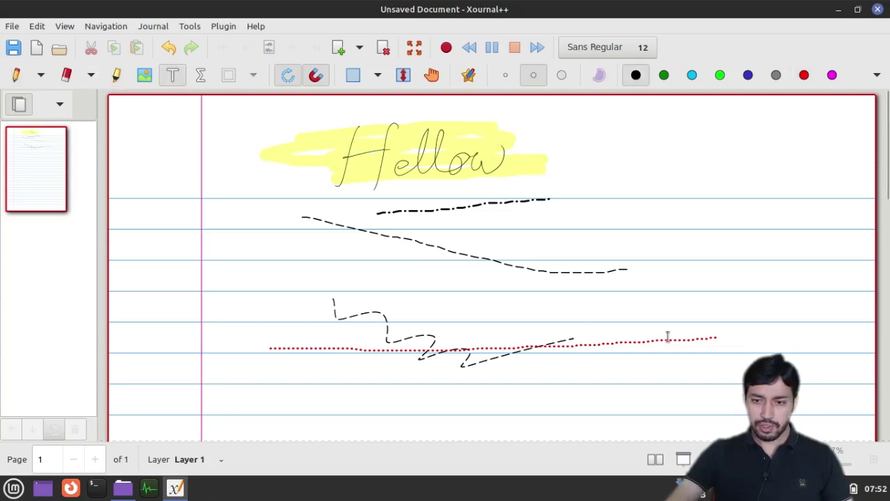
click(650, 257)
text(gh)
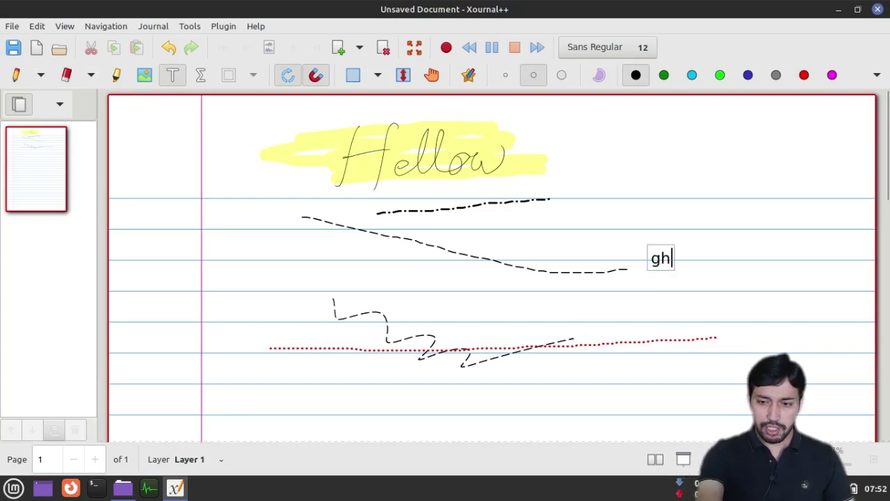
text(jjj)
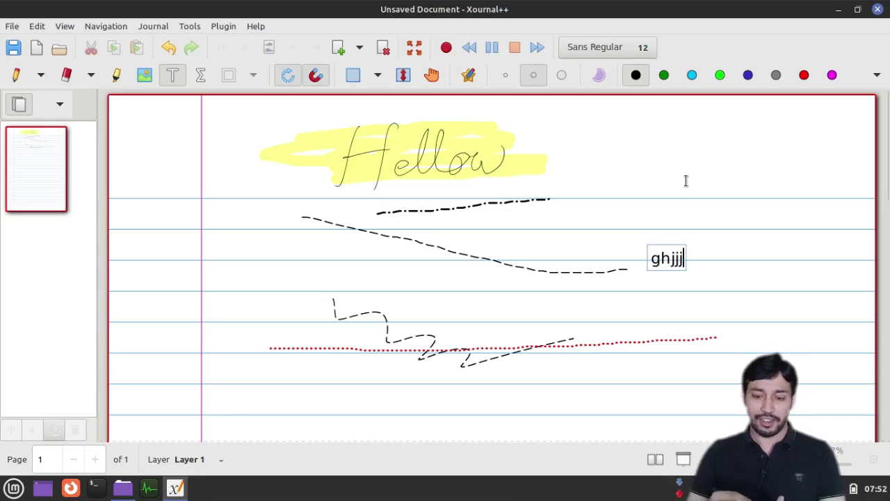
click(169, 178)
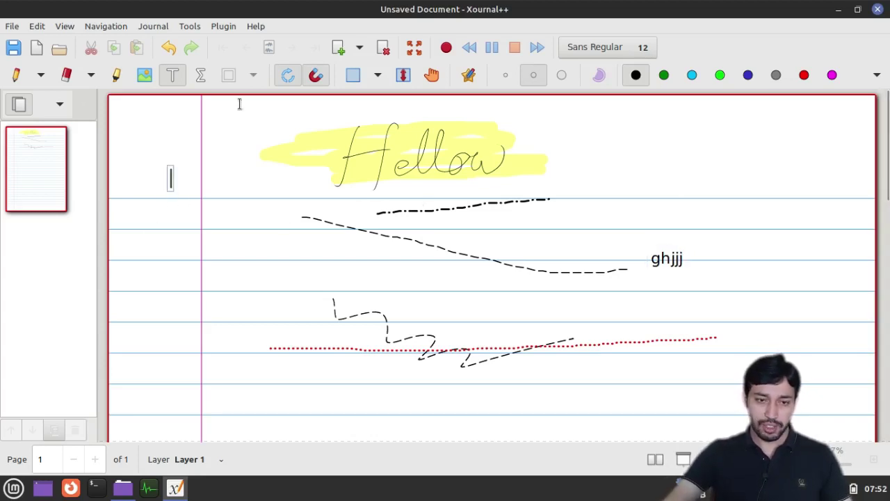
Draw three thin red dotted squiggles with the pen: below the long dashed line, beside the typed text, and across the margin line.
key(ctrl+shift+p)
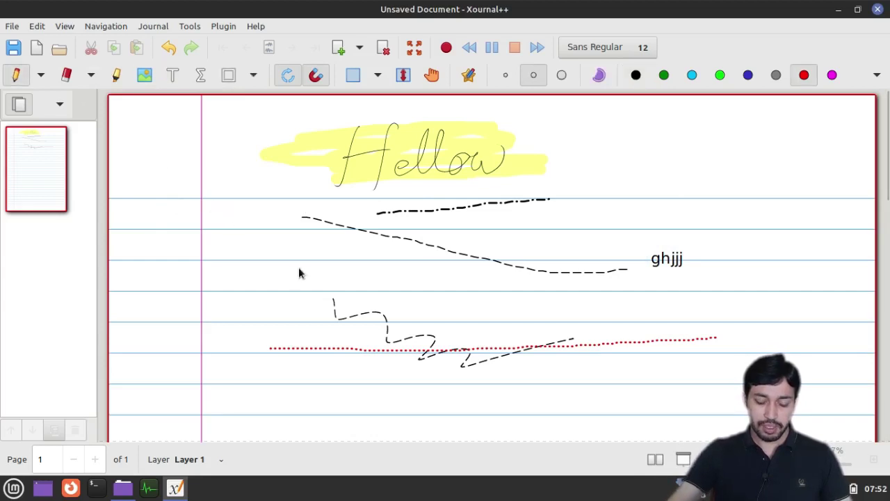
mouse_move(318, 222)
mouse_down()
mouse_move(384, 294)
mouse_move(487, 296)
mouse_up()
mouse_move(679, 251)
mouse_down()
mouse_move(716, 238)
mouse_move(791, 259)
mouse_up()
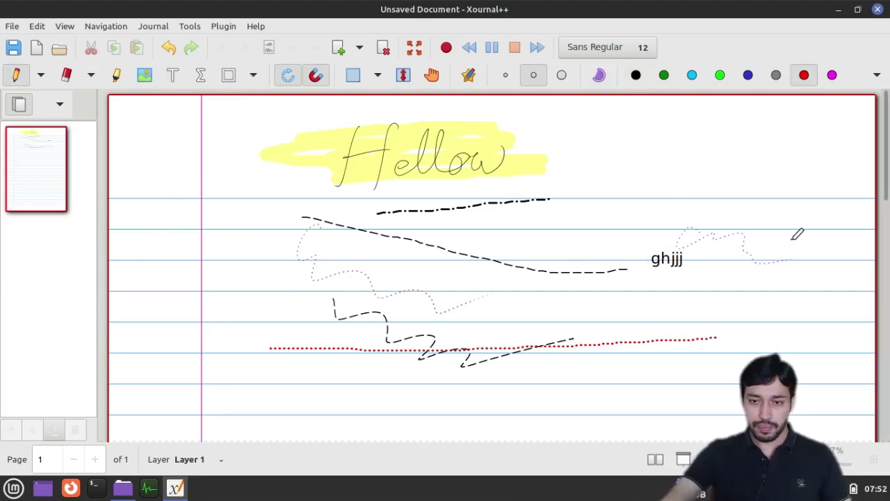
mouse_move(182, 243)
mouse_down()
mouse_move(240, 291)
mouse_move(278, 279)
mouse_up()
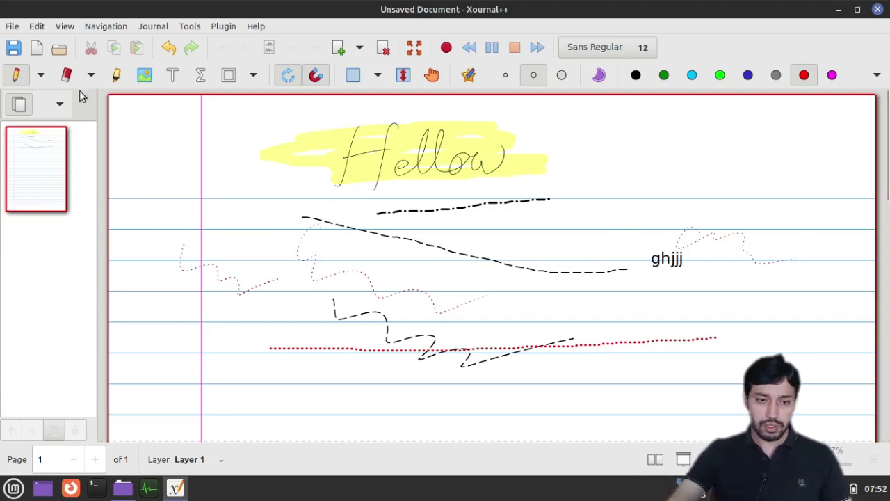
Set the pen's line style to standard and draw a solid red wavy stroke just under the handwritten word.
click(40, 74)
click(21, 93)
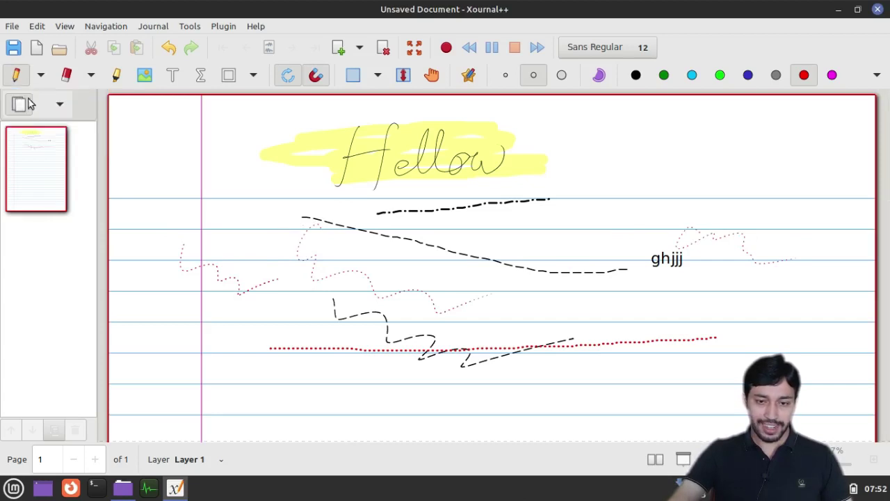
mouse_move(384, 184)
mouse_down()
mouse_move(504, 221)
mouse_move(586, 215)
mouse_up()
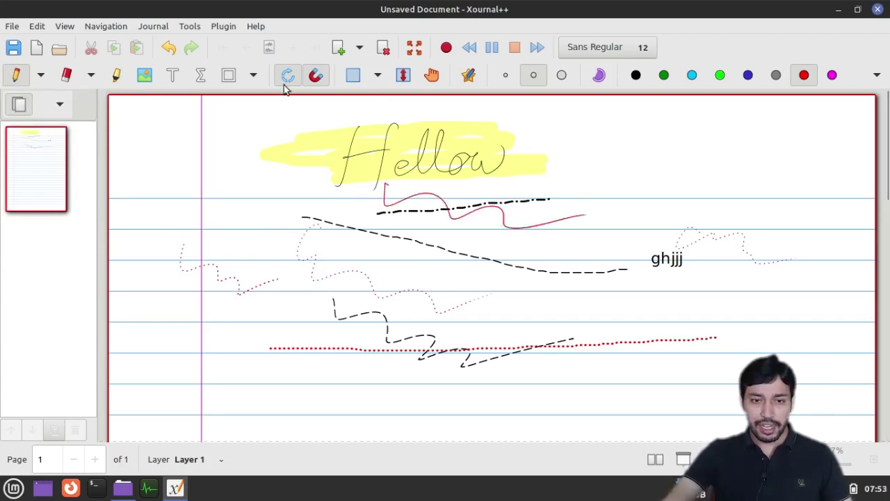
Examine the image tool, the Insert Latex dialog and the available drawing shapes without adding anything to the page.
click(147, 79)
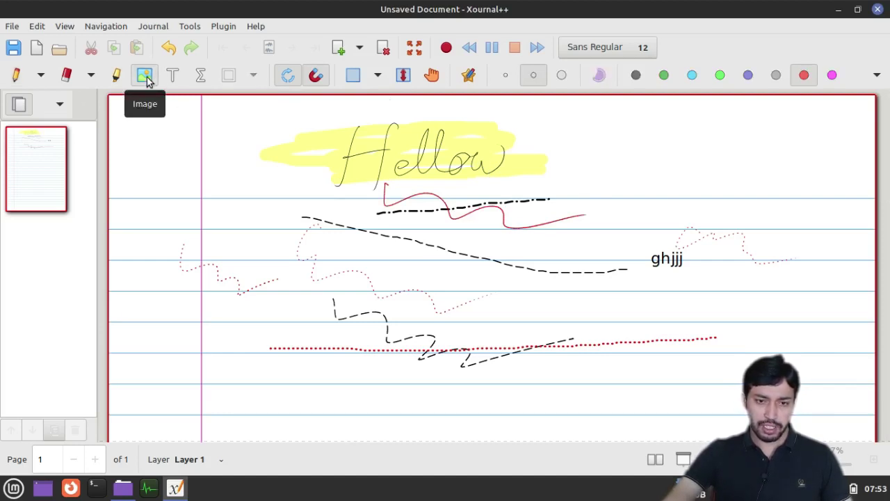
click(201, 79)
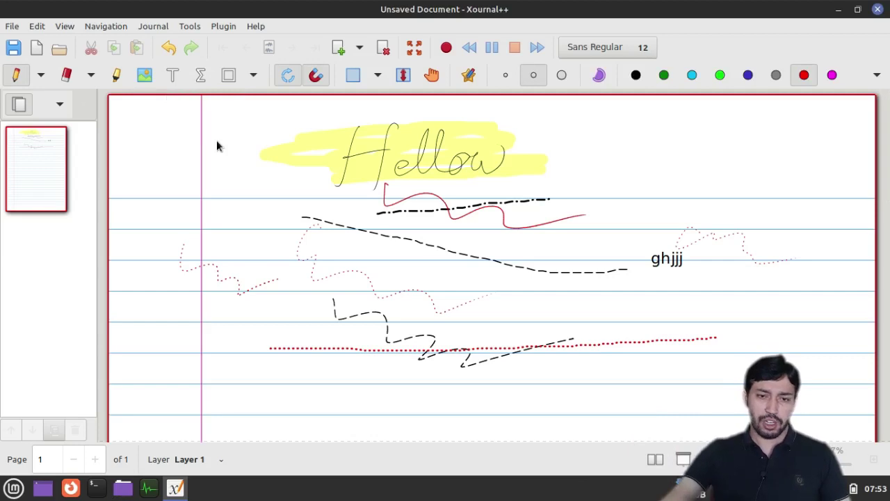
click(201, 78)
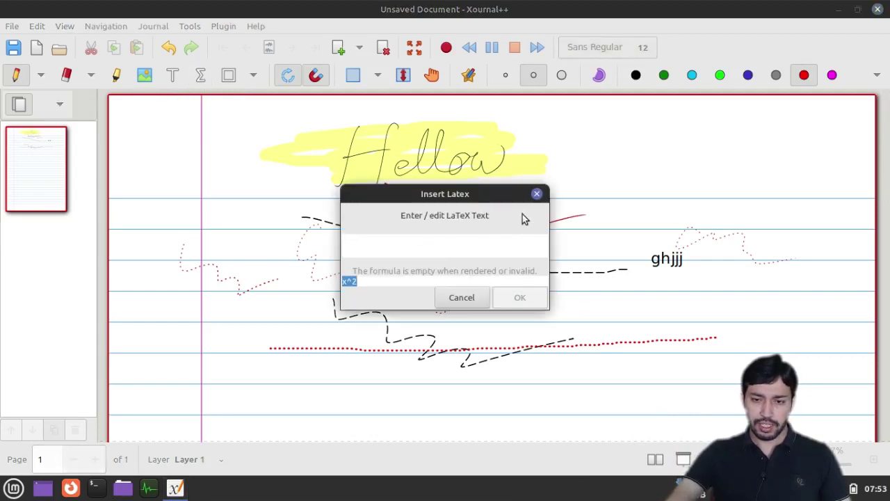
click(537, 195)
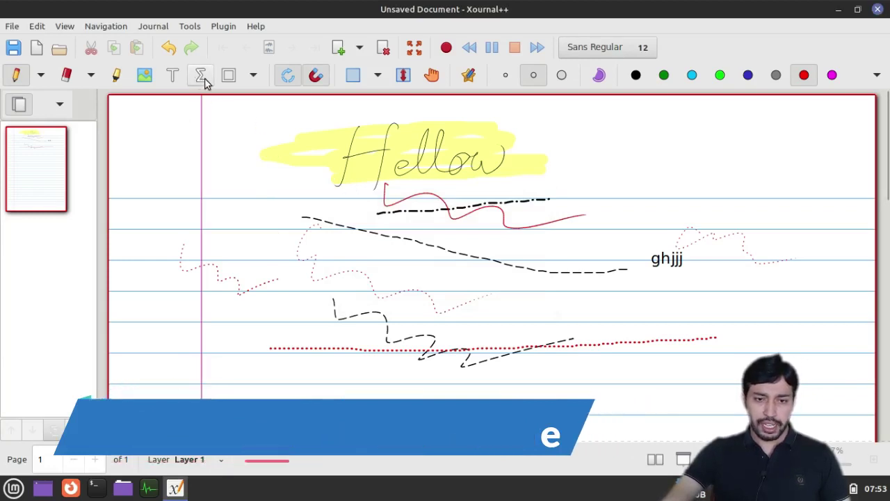
click(253, 75)
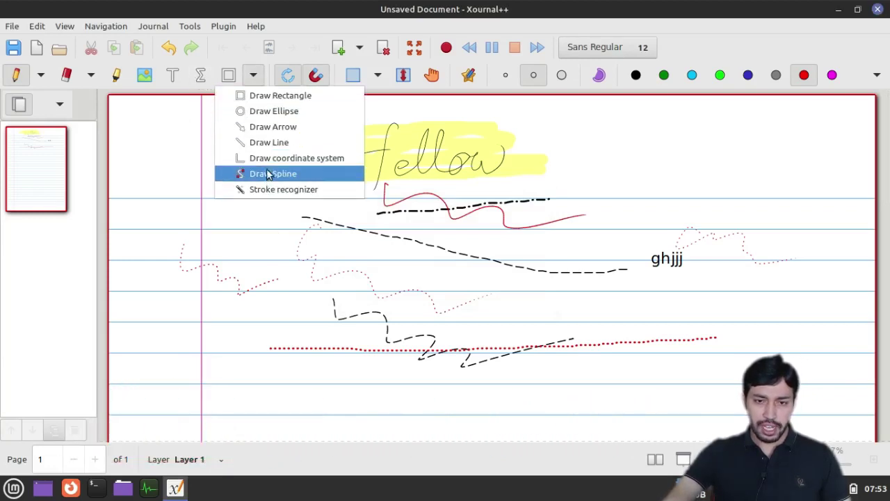
click(255, 271)
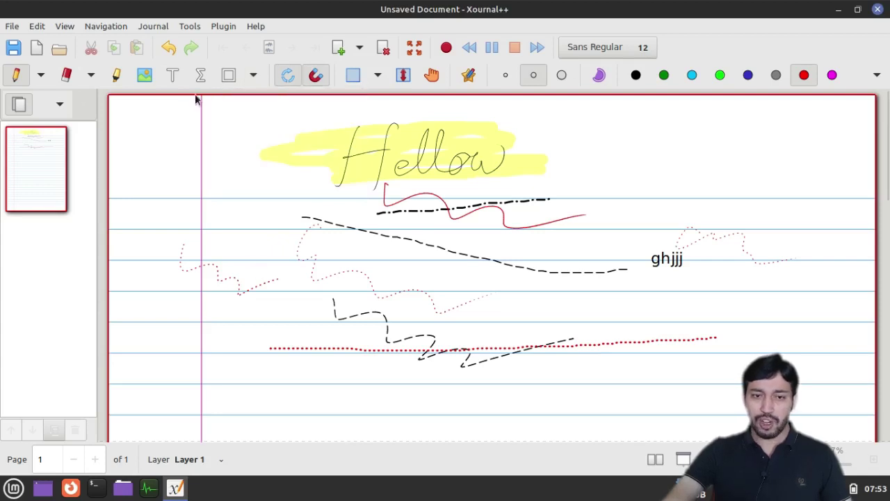
Switch the toolbar layout to Right hand Note Taking.
click(62, 28)
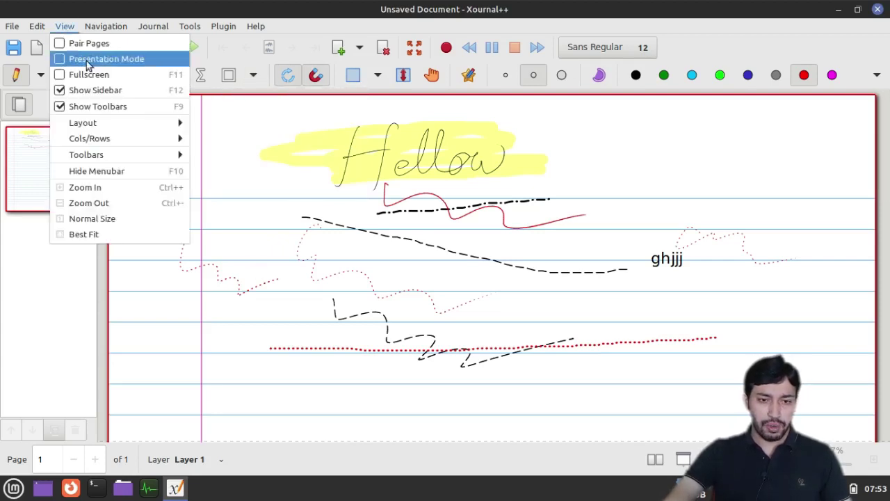
mouse_move(100, 156)
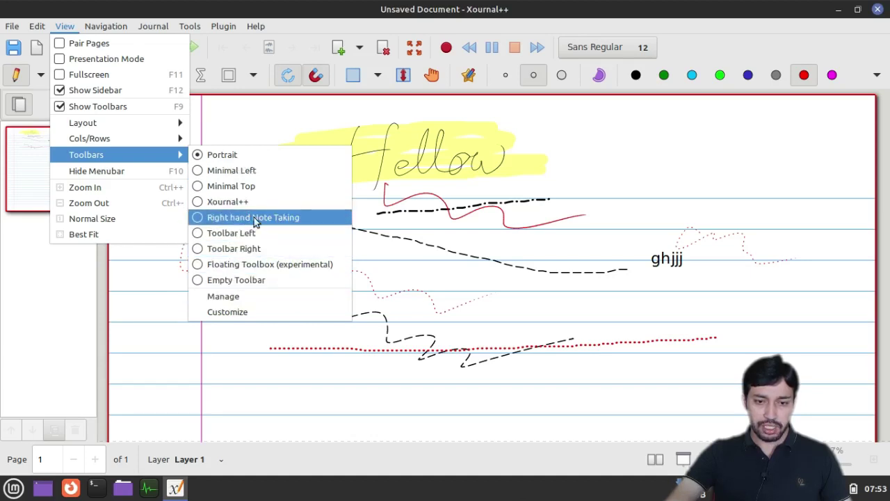
click(304, 220)
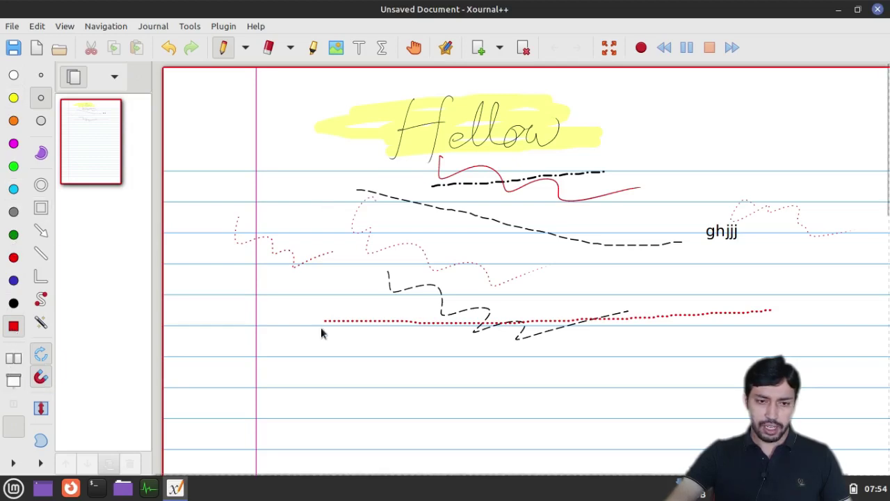
Choose the Plain page type and insert a new page after the ruled page.
click(499, 49)
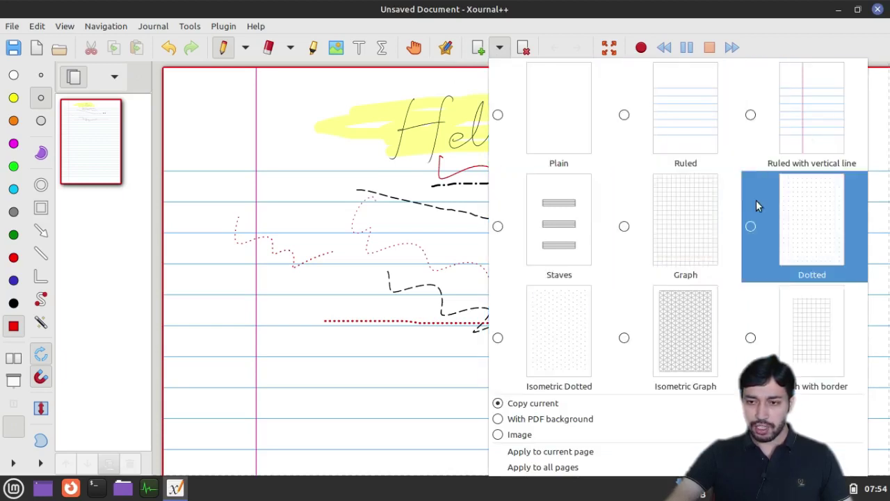
click(570, 135)
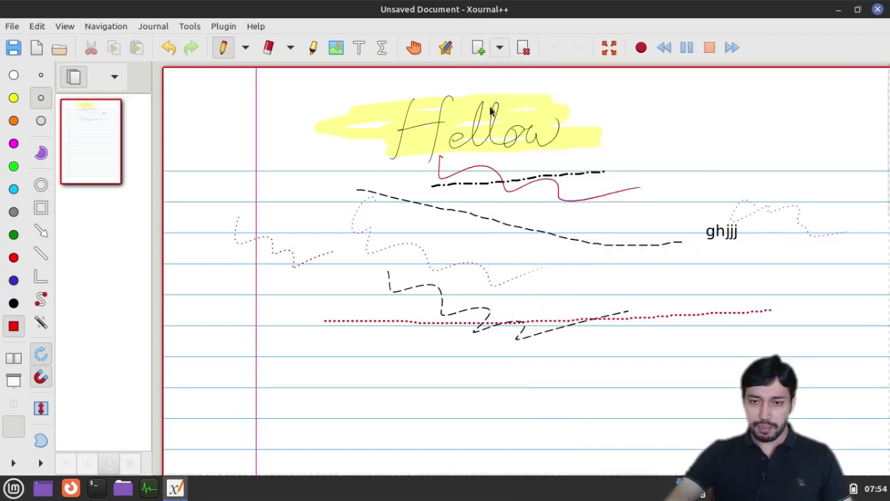
click(478, 49)
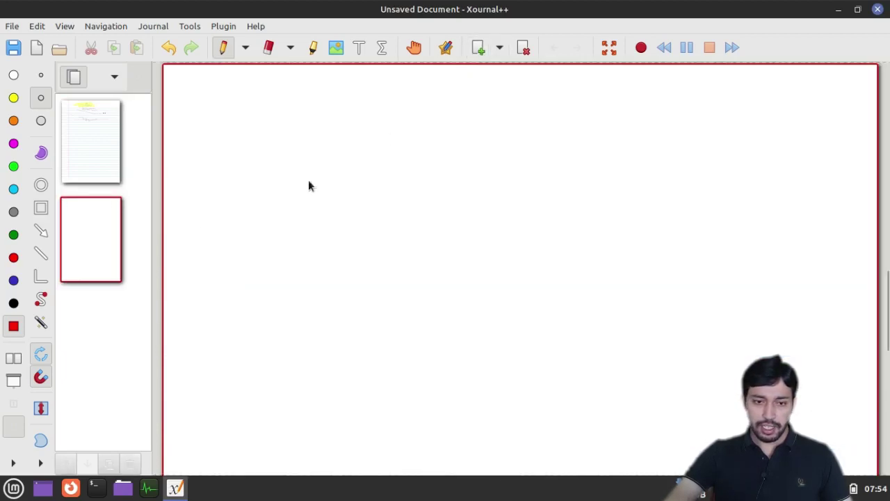
Insert a Graph page after the plain page and return to the first page.
click(73, 158)
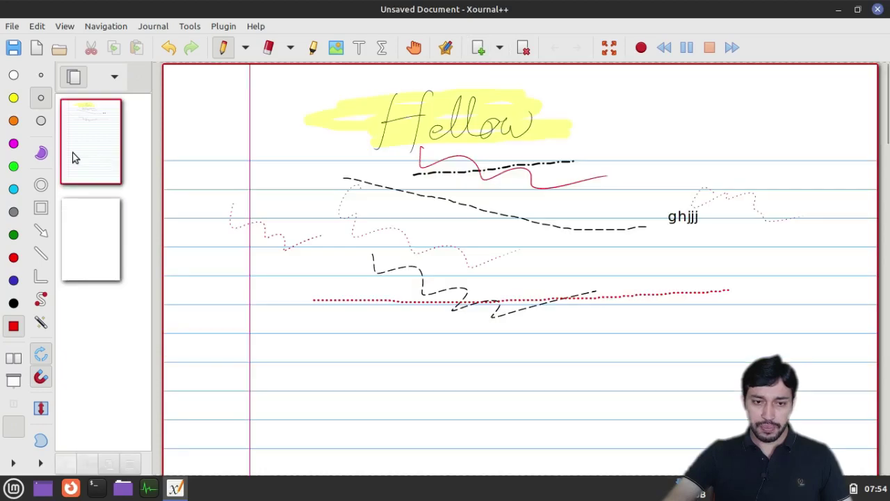
click(87, 230)
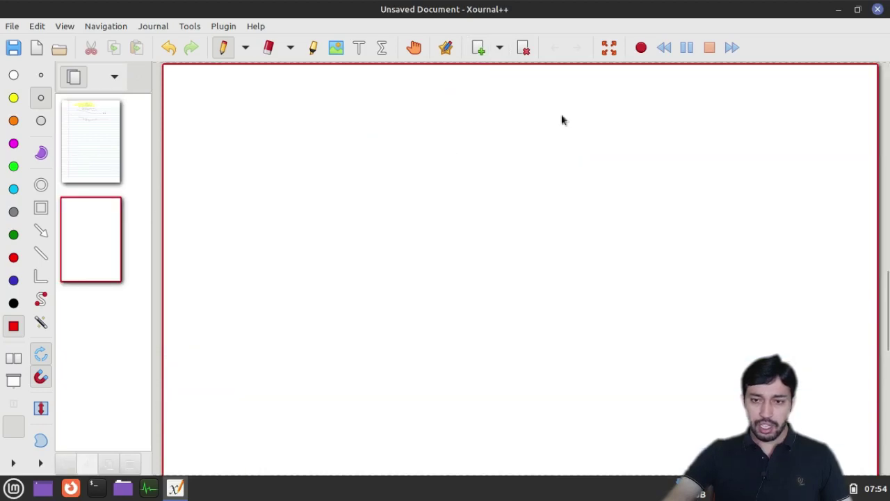
click(500, 49)
click(688, 243)
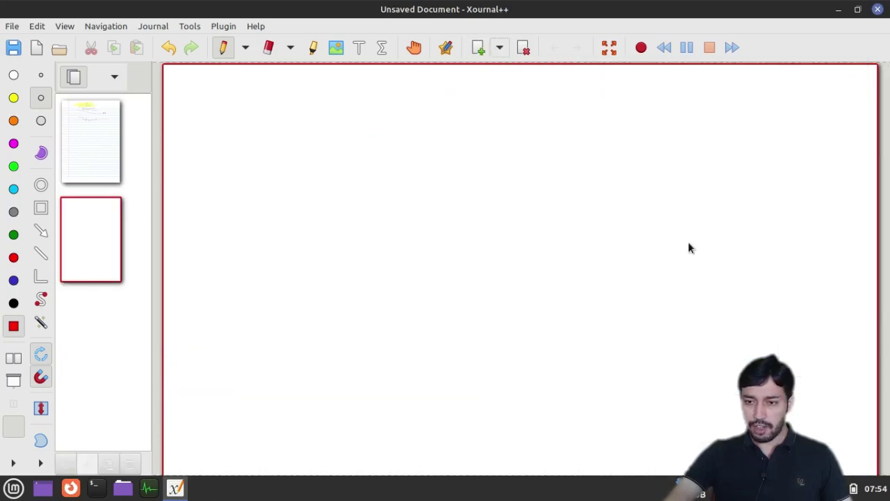
click(478, 50)
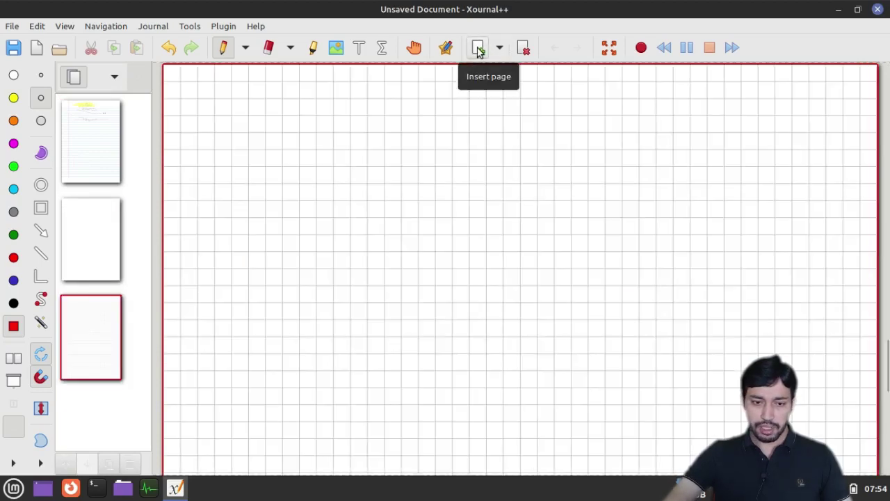
scroll(456, 284, up, 5)
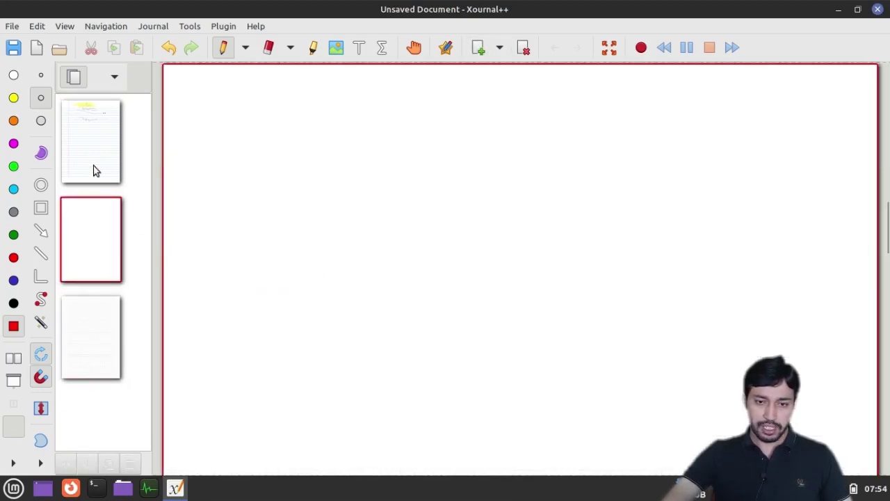
click(98, 167)
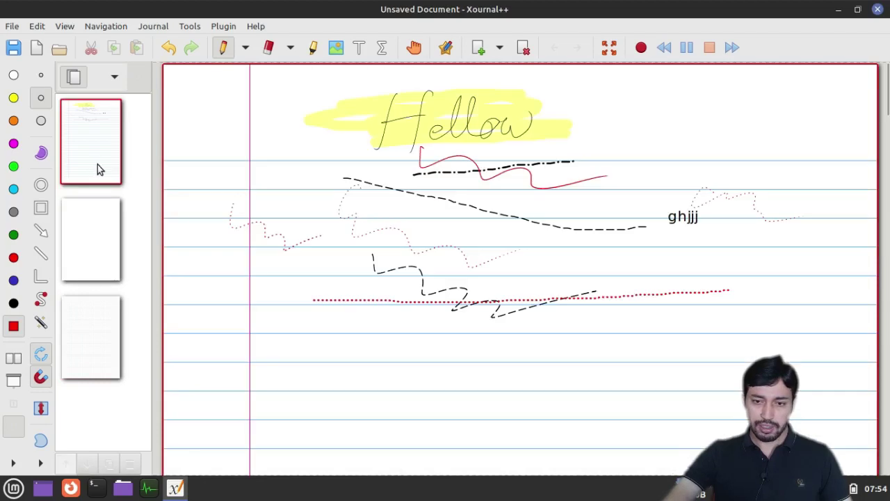
click(86, 247)
click(501, 48)
click(501, 48)
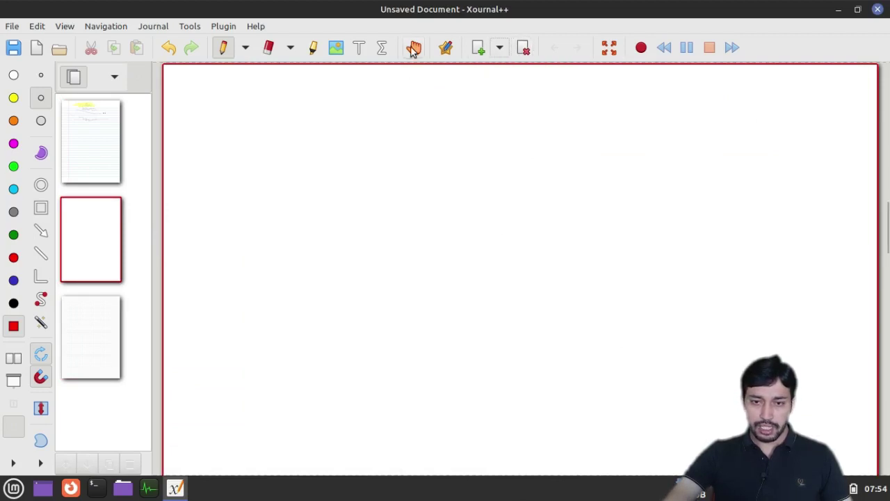
scroll(410, 262, up, 2)
scroll(410, 262, down, 2)
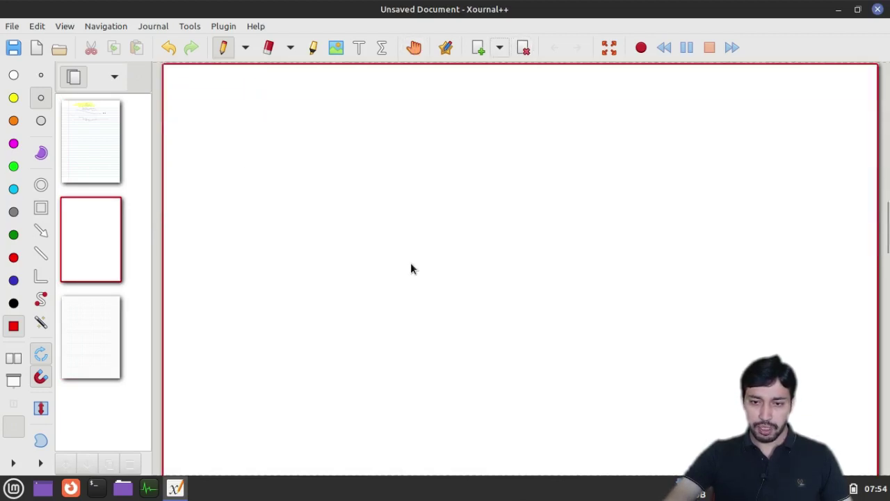
Draw a red ellipse and a red circle beside it in the empty lower part of the ruled page.
scroll(410, 262, up, 3)
scroll(410, 269, up, 3)
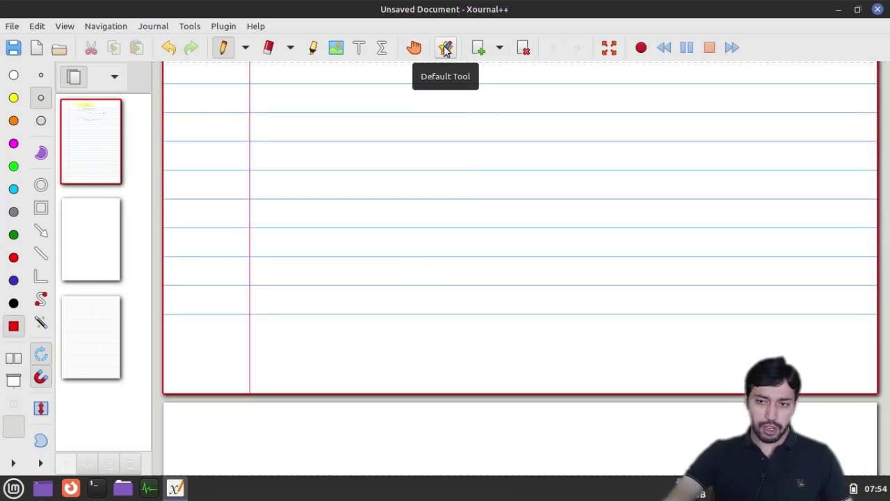
click(41, 186)
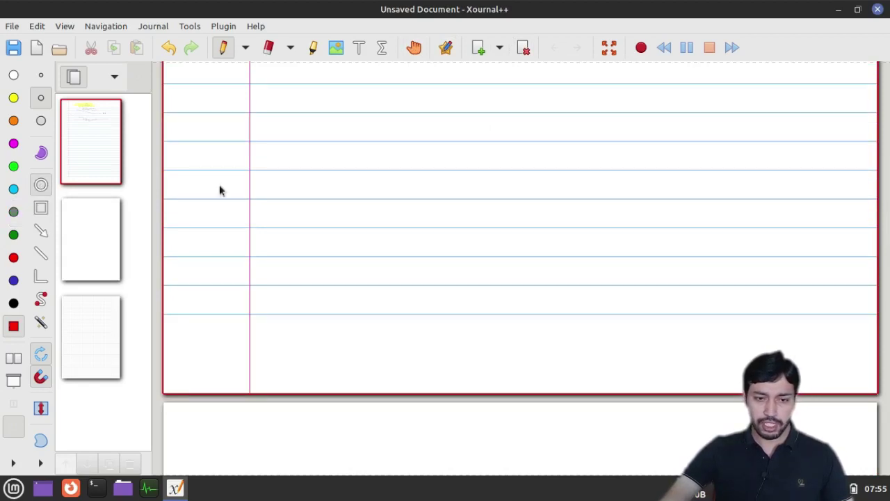
drag(373, 146, 478, 224)
drag(560, 185, 675, 281)
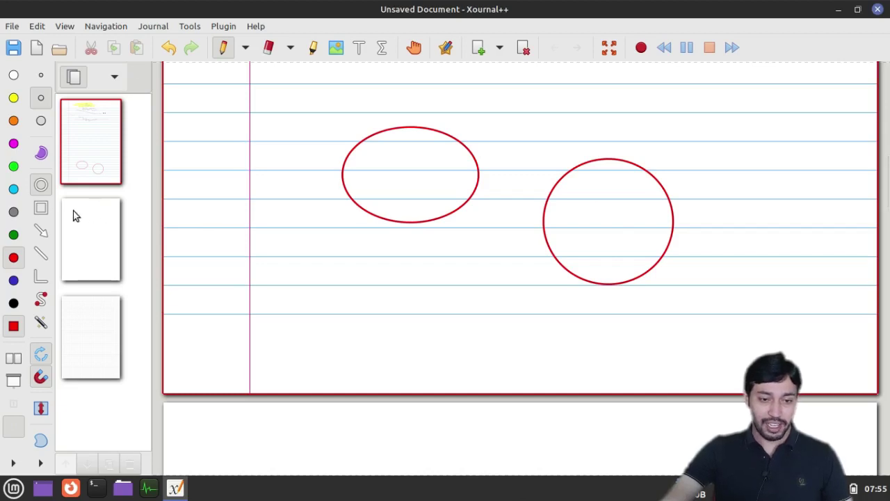
Draw a red rectangle below the ellipse and a small light blue square above the circle.
click(40, 207)
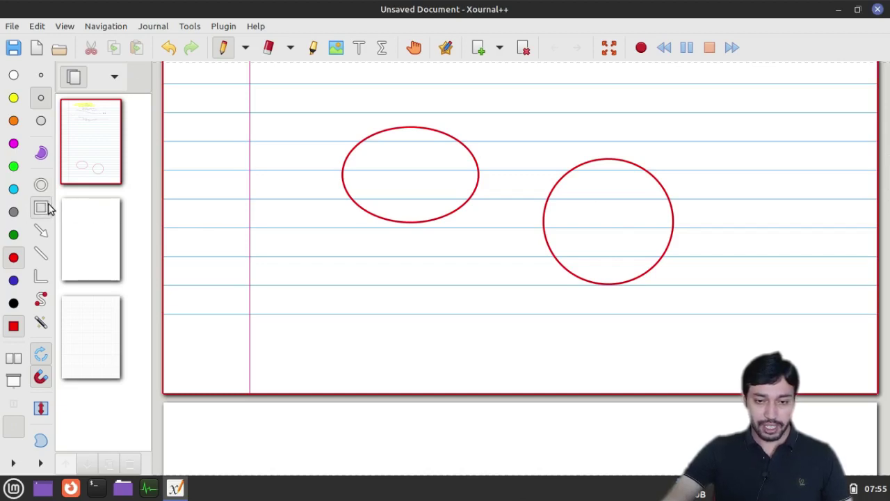
drag(316, 234, 443, 350)
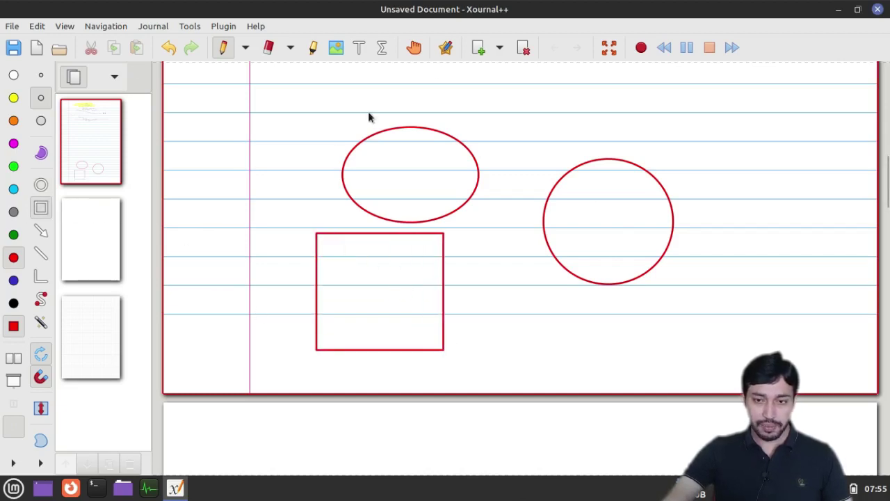
click(14, 189)
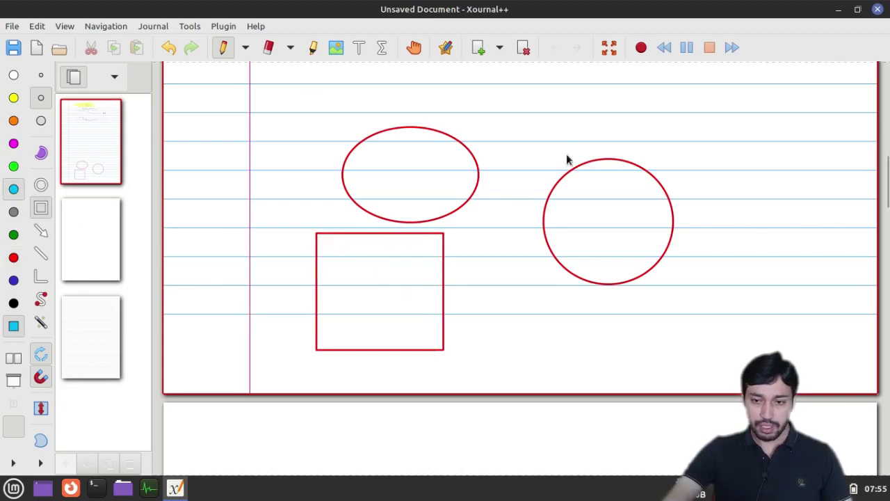
drag(543, 109, 563, 130)
Draw a light blue arrow from inside the rectangle towards the circle and a vertical line from the circle's centre to its lower edge.
click(41, 231)
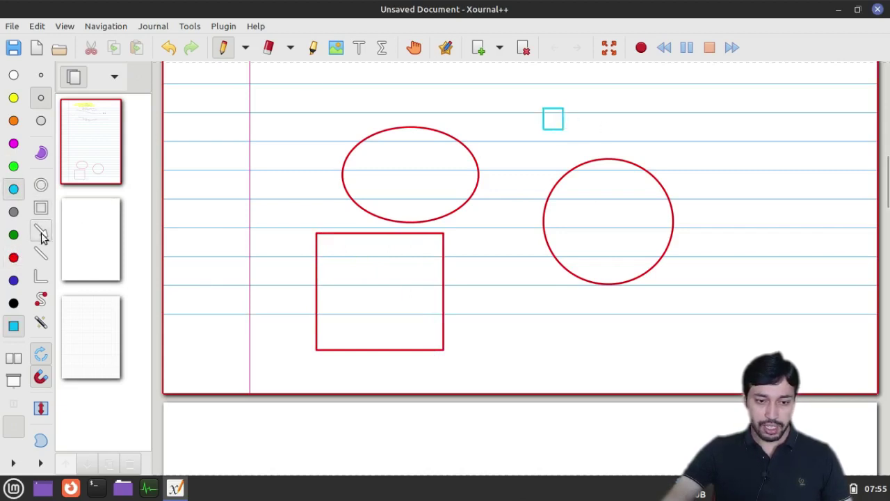
drag(378, 287, 527, 207)
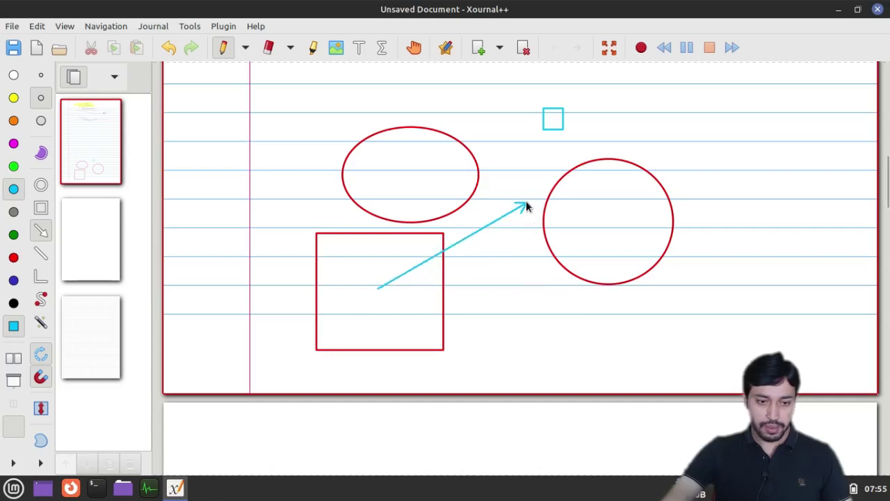
click(42, 256)
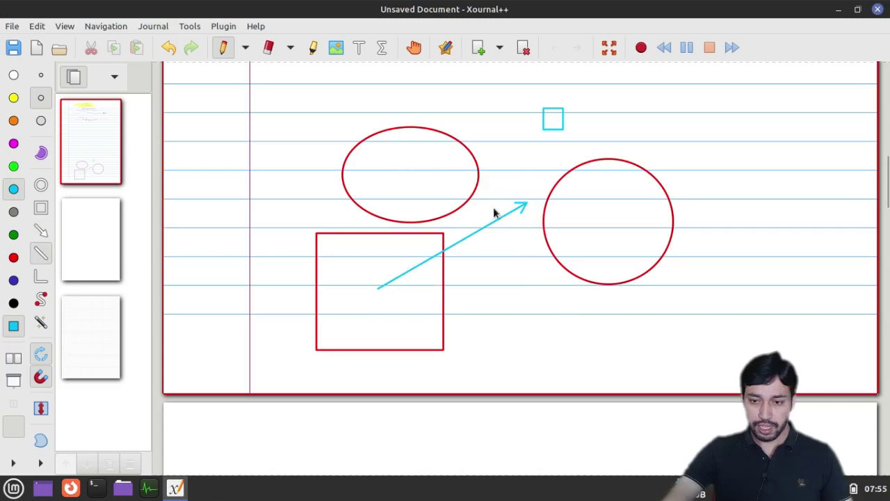
drag(606, 221, 606, 282)
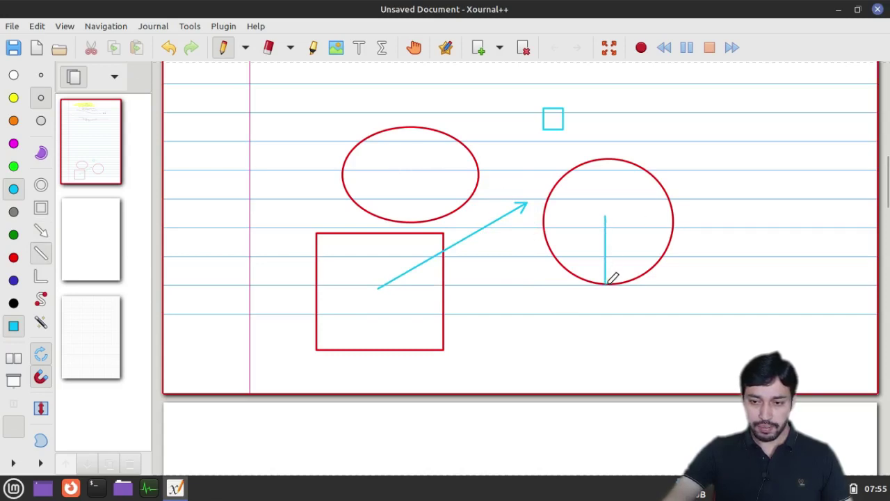
Draw light blue coordinate axes beside the circle and a winding spline across the ellipse and the page margin.
click(40, 277)
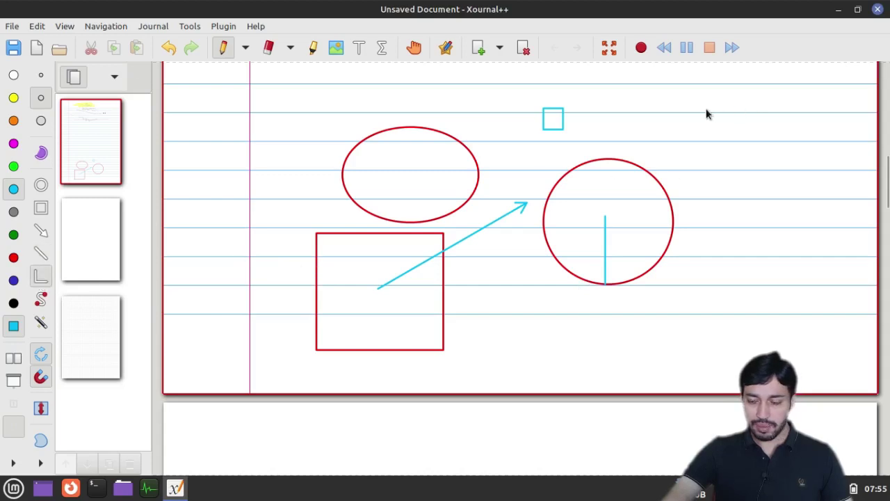
drag(708, 113, 810, 265)
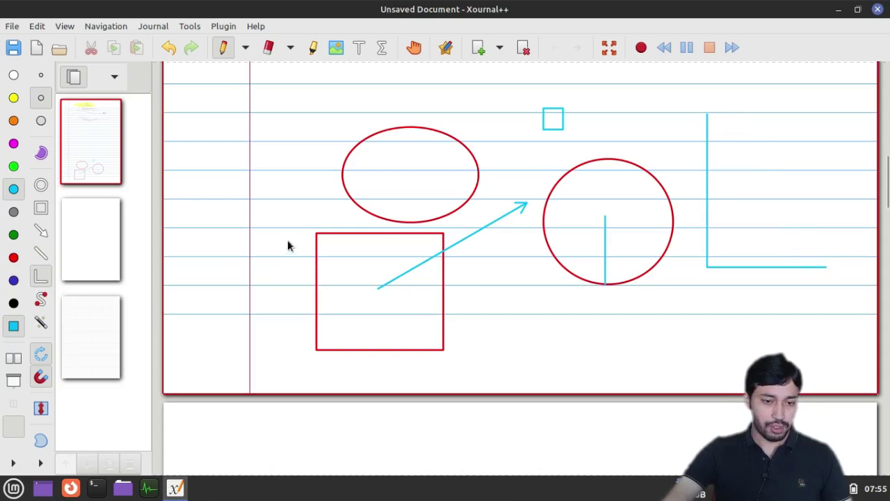
click(41, 301)
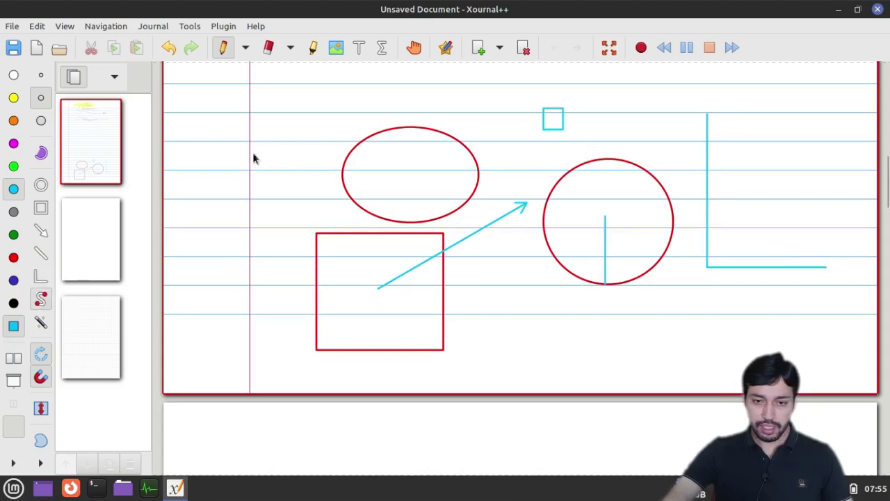
drag(254, 137, 244, 199)
drag(349, 180, 267, 236)
drag(196, 232, 318, 305)
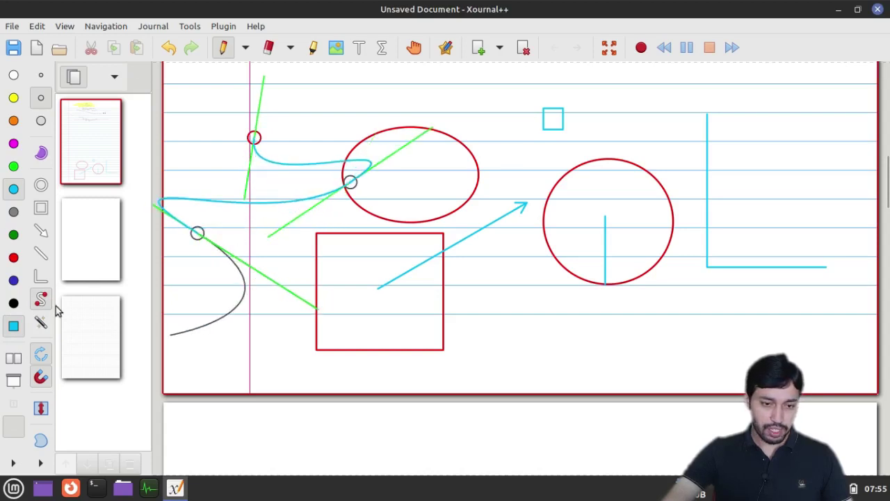
Use the Shape Recognizer to draw a horizontal line and a circle with a vertical radius on the plain page.
click(43, 322)
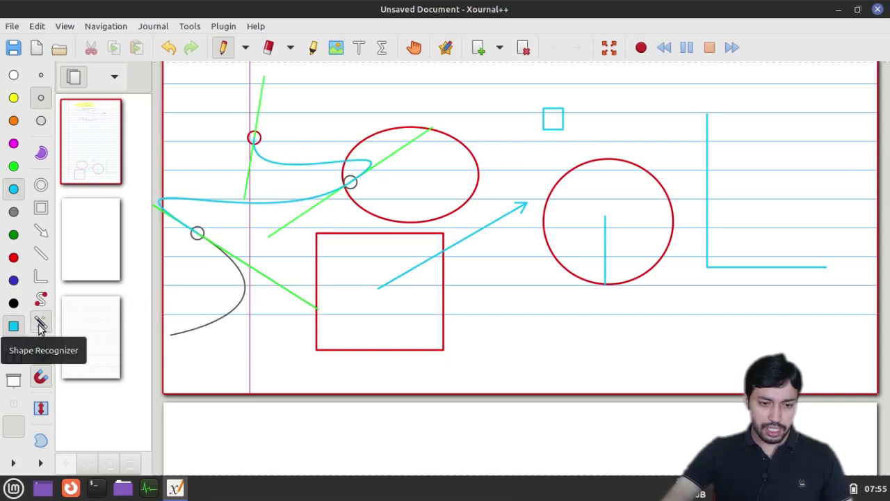
click(40, 327)
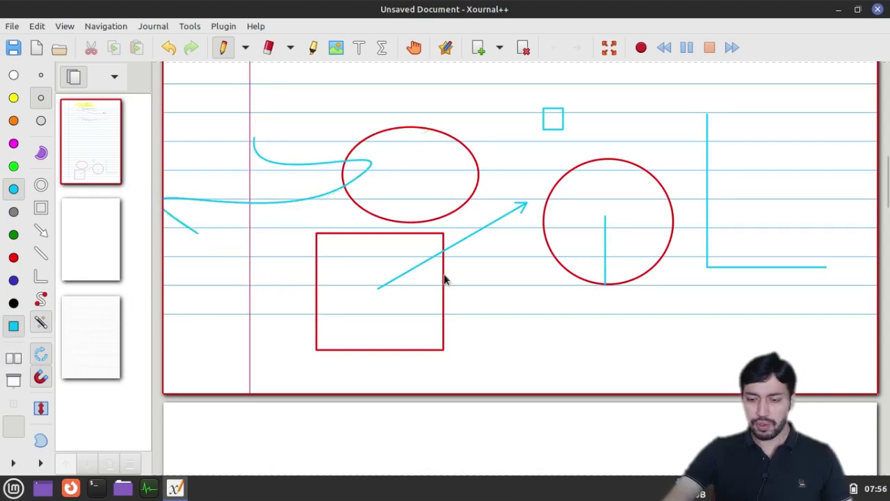
scroll(722, 320, down, 5)
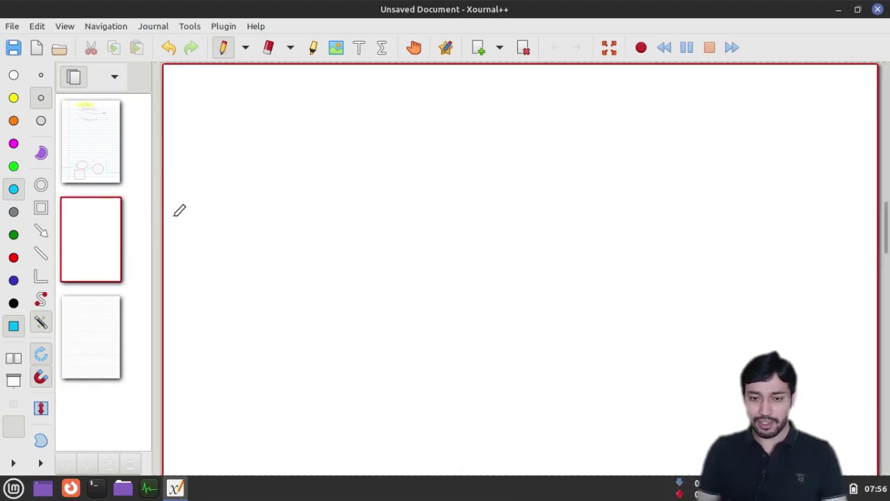
drag(285, 200, 509, 200)
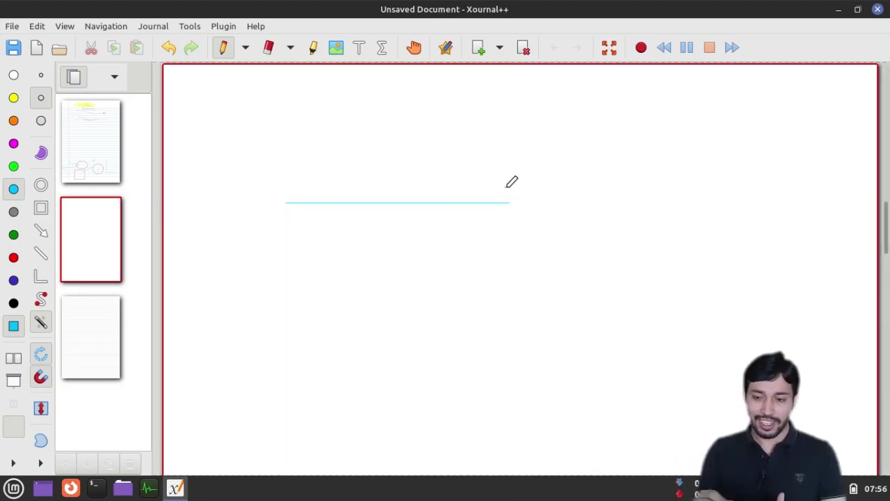
mouse_move(726, 131)
mouse_down()
mouse_move(678, 157)
mouse_move(755, 215)
mouse_move(761, 146)
mouse_move(717, 125)
mouse_up()
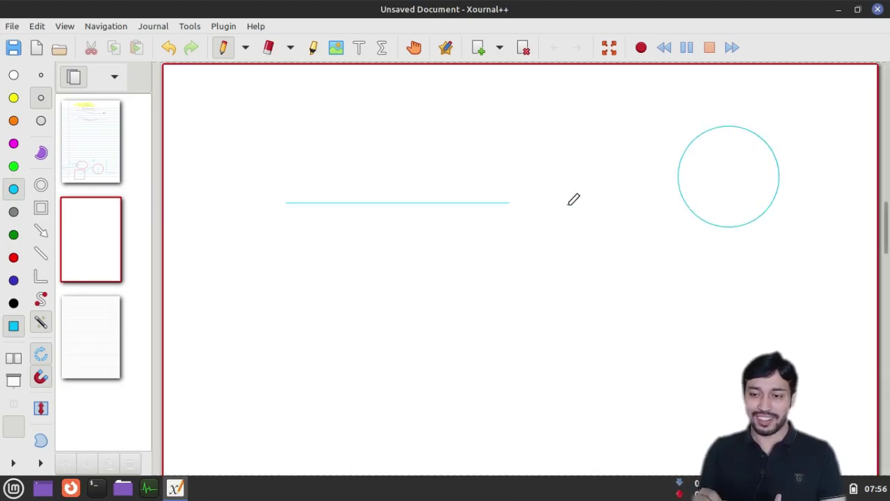
drag(727, 174, 729, 183)
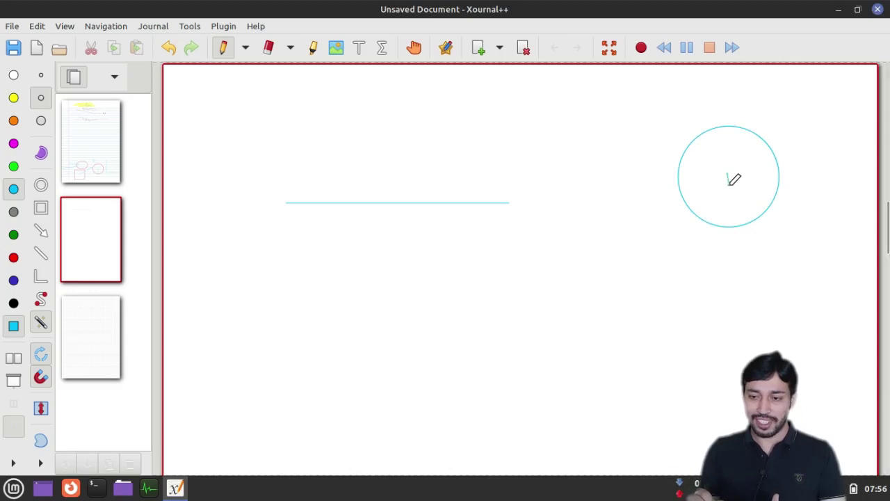
drag(724, 226, 725, 209)
Draw a triangle below the horizontal line and a filled light blue freehand shape across the line.
mouse_move(435, 253)
mouse_down()
mouse_move(420, 293)
mouse_move(449, 323)
mouse_move(518, 299)
mouse_move(455, 259)
mouse_up()
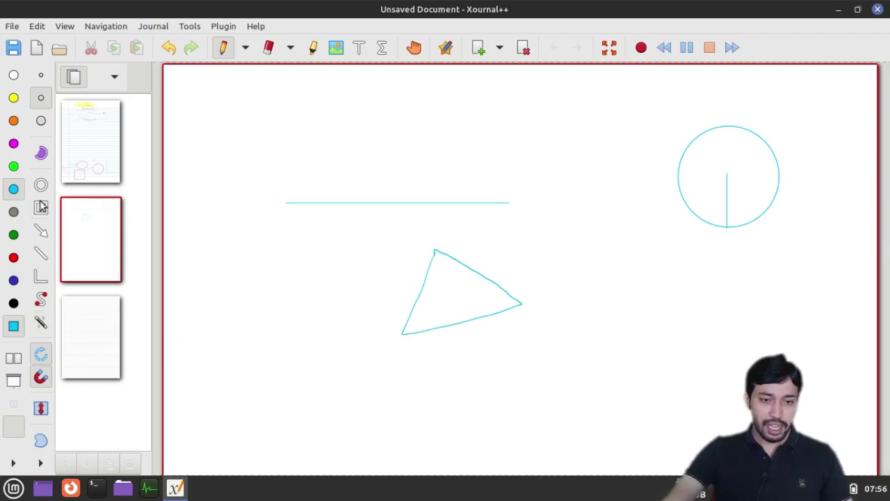
click(41, 154)
mouse_move(301, 118)
mouse_down()
mouse_move(347, 145)
mouse_move(410, 155)
mouse_move(456, 135)
mouse_move(479, 147)
mouse_move(386, 265)
mouse_move(315, 258)
mouse_move(379, 146)
mouse_move(455, 151)
mouse_move(505, 237)
mouse_move(542, 120)
mouse_up()
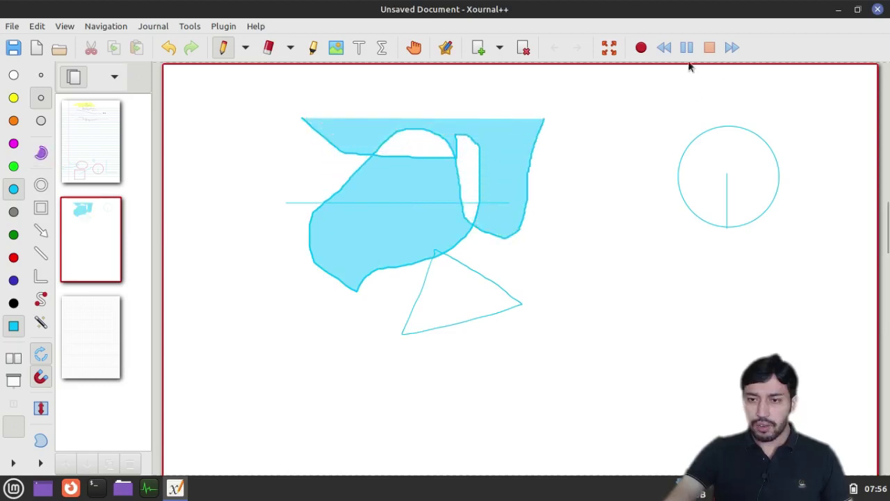
Try fullscreen mode, return to the normal window and look over the editing and preferences options.
click(609, 50)
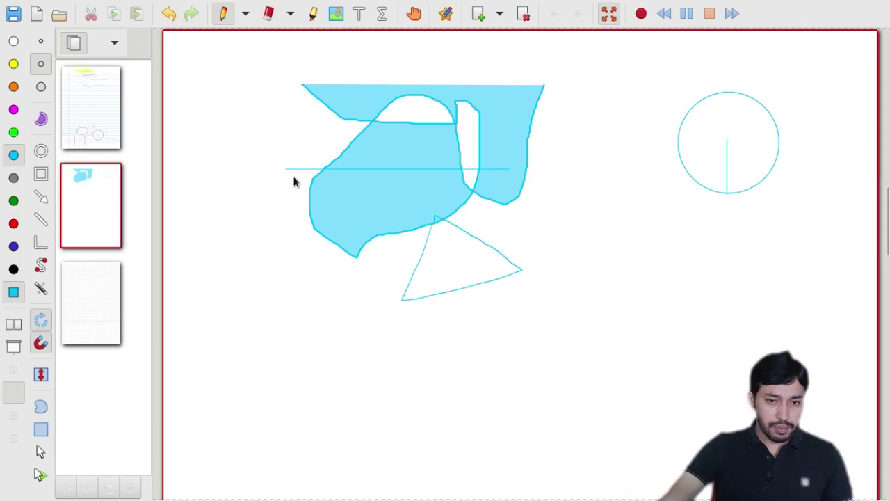
click(609, 13)
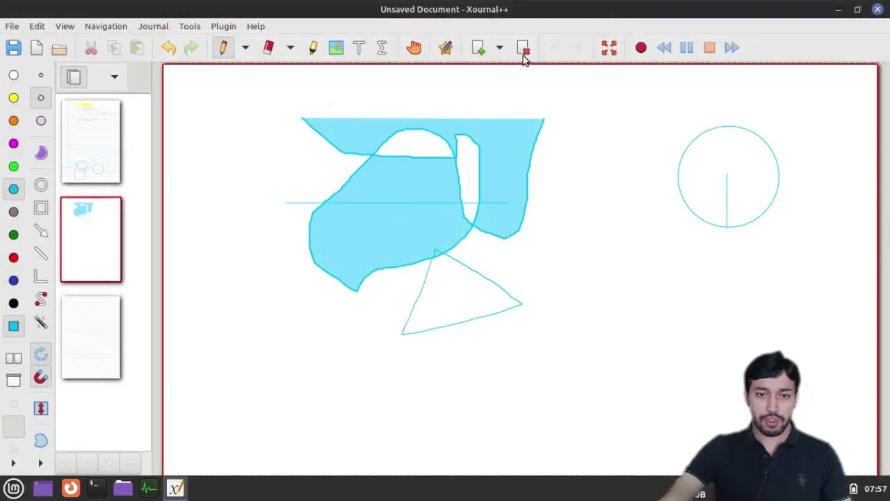
click(37, 26)
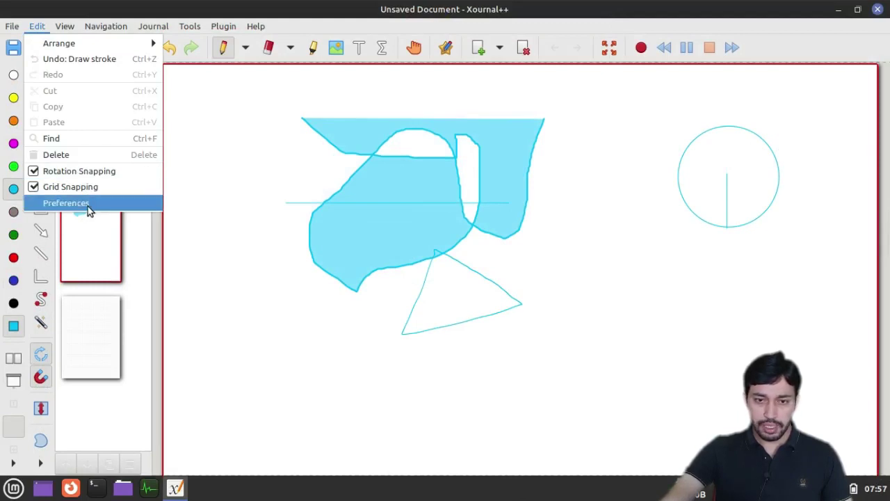
click(330, 203)
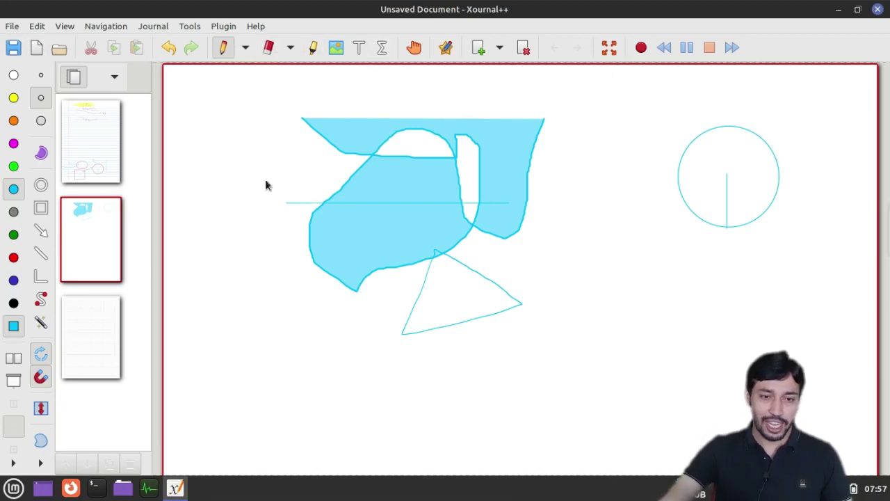
Open 11 commerce.pdf for annotation and draw two light green rectangles in the empty area of its second page.
click(12, 26)
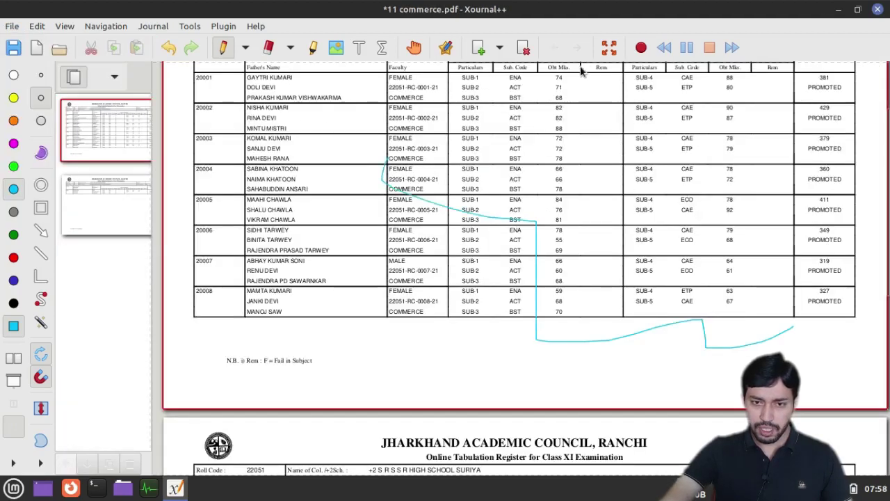
click(14, 165)
click(95, 211)
click(40, 209)
scroll(377, 293, down, 1)
mouse_move(448, 308)
mouse_down()
mouse_move(773, 324)
mouse_move(506, 350)
mouse_up()
drag(726, 221, 754, 345)
Export the annotated 11 commerce.pdf document as a PDF.
click(11, 27)
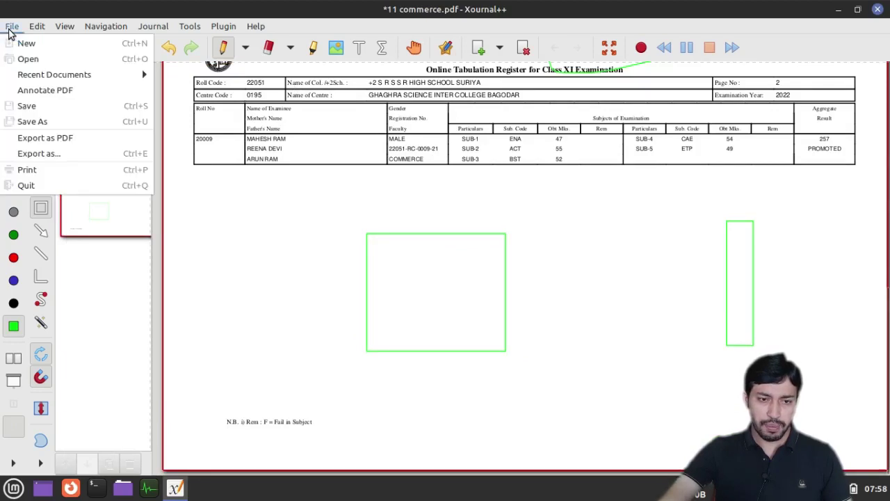
click(82, 141)
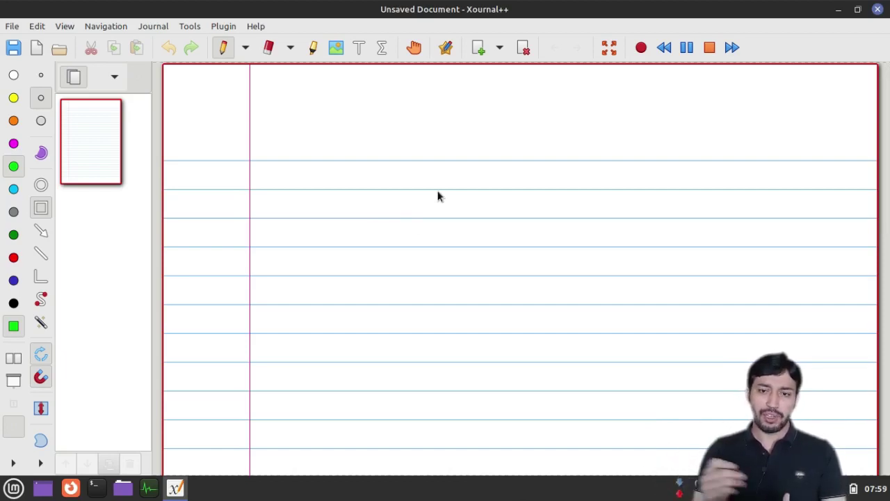
Draw a light green rectangle on a new ruled page and add freehand check marks and a circle around it.
mouse_move(333, 99)
mouse_down()
mouse_move(335, 123)
mouse_move(443, 154)
mouse_up()
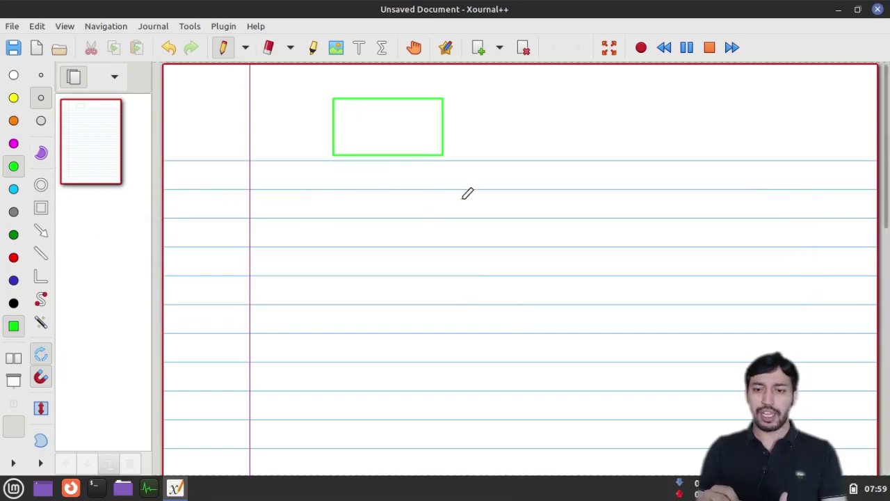
mouse_move(462, 206)
mouse_down()
mouse_move(541, 163)
mouse_move(613, 156)
mouse_up()
drag(714, 172, 658, 156)
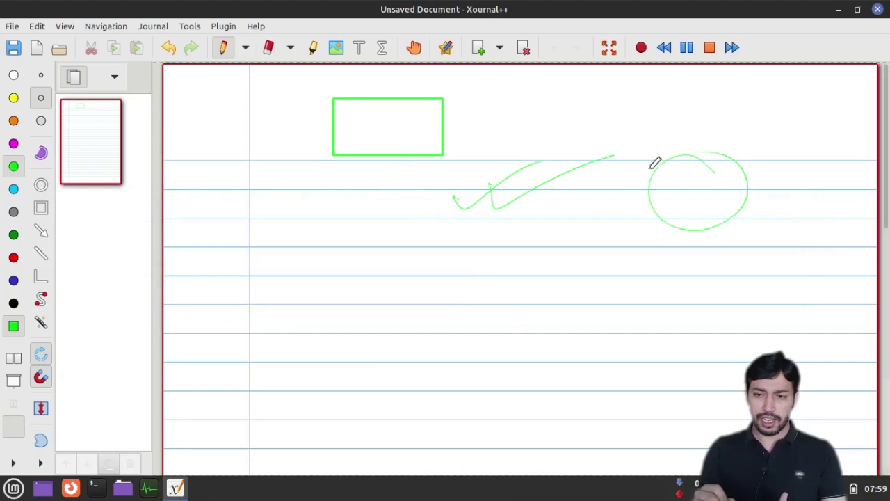
drag(285, 268, 324, 261)
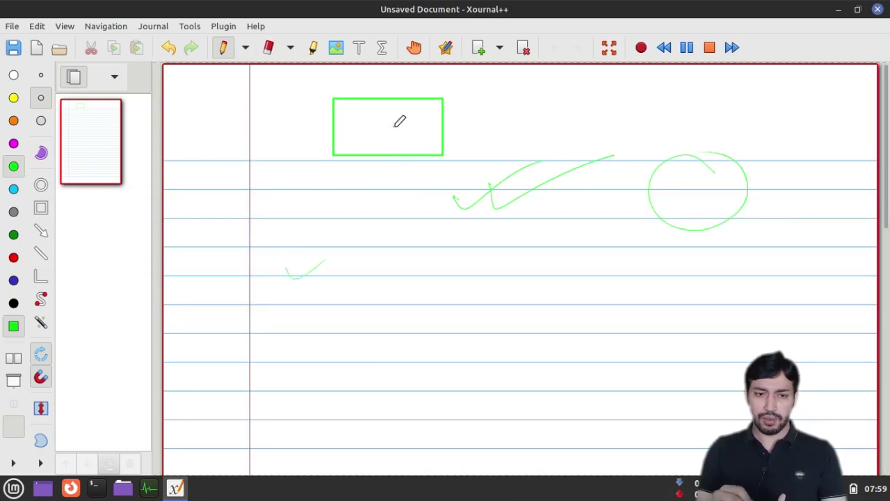
Handwrite "Teaching" in red on the ruled page, with red check marks near the margin and a double underline.
click(13, 257)
mouse_move(252, 206)
mouse_down()
mouse_move(258, 213)
mouse_move(376, 174)
mouse_up()
mouse_move(417, 221)
mouse_down()
mouse_move(482, 227)
mouse_move(497, 290)
mouse_up()
drag(539, 208, 450, 245)
mouse_move(515, 264)
mouse_down()
mouse_move(586, 236)
mouse_move(624, 237)
mouse_move(671, 212)
mouse_move(666, 251)
mouse_up()
drag(502, 340, 772, 227)
drag(578, 321, 752, 237)
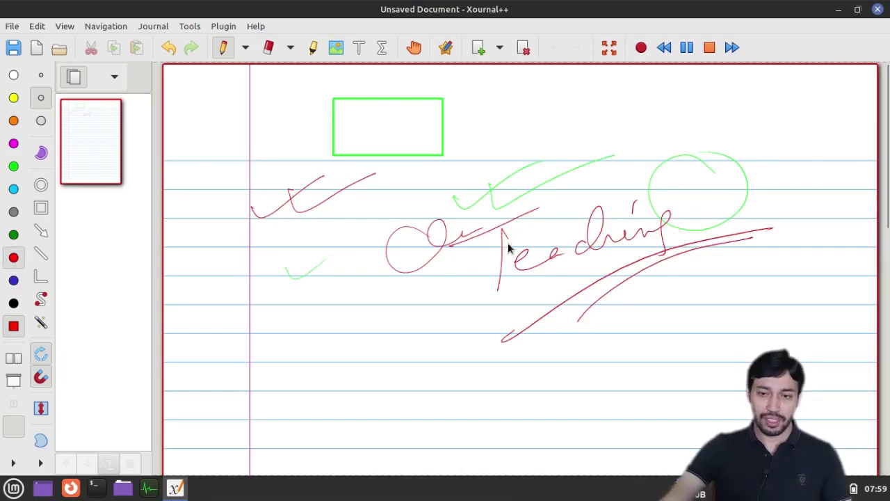
Open the preferences and review the load/save settings and the device classes assigned to each input device.
click(37, 27)
click(62, 210)
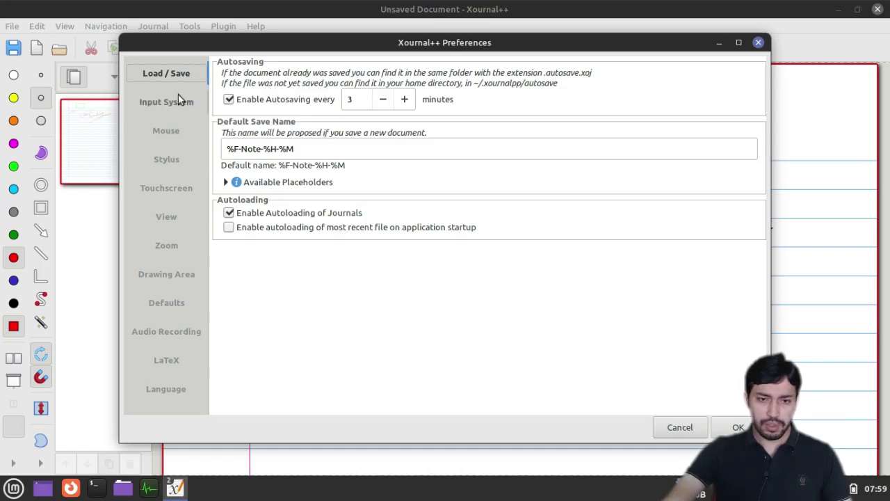
click(157, 101)
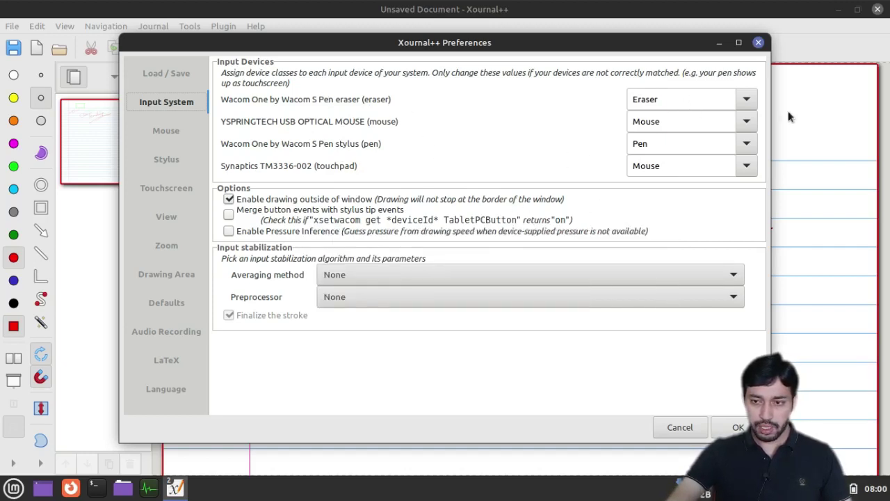
click(746, 100)
click(570, 105)
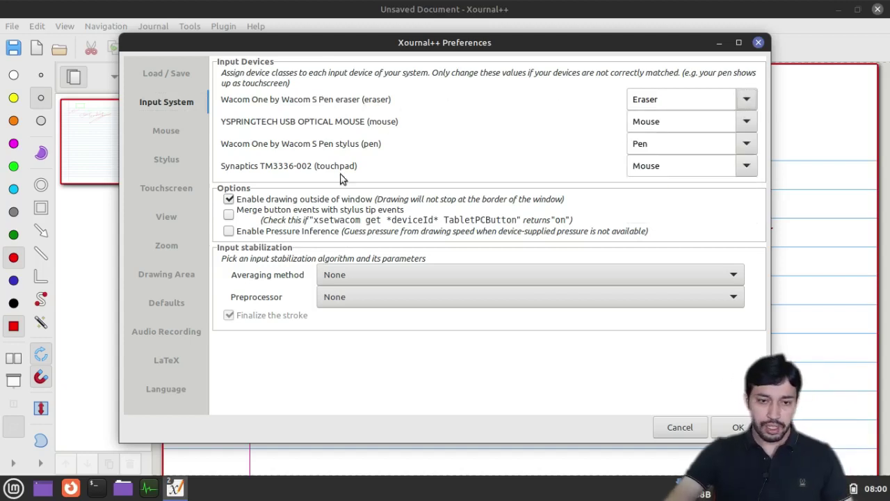
Review the mouse button, stylus pressure and stylus button, and touchscreen preferences.
click(164, 131)
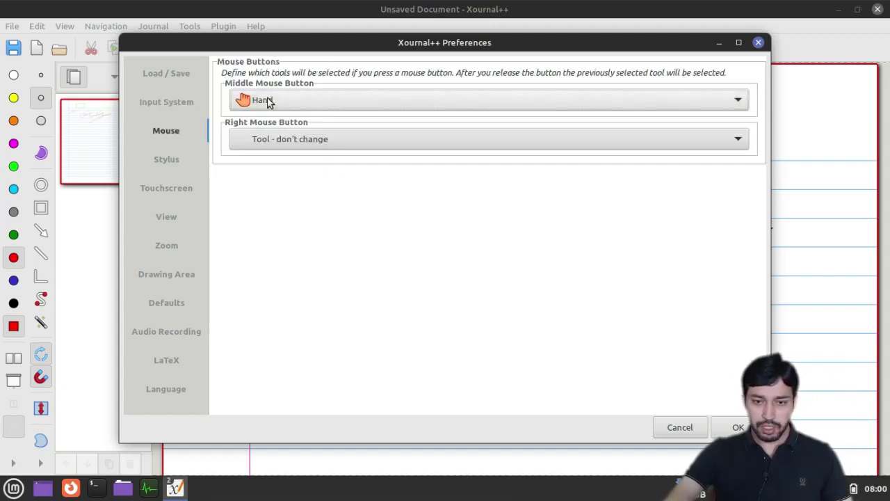
click(162, 160)
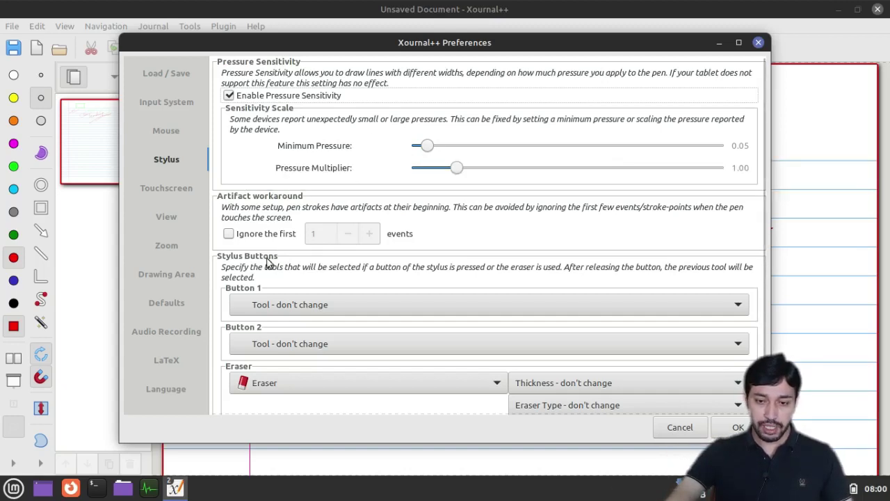
scroll(358, 265, down, 1)
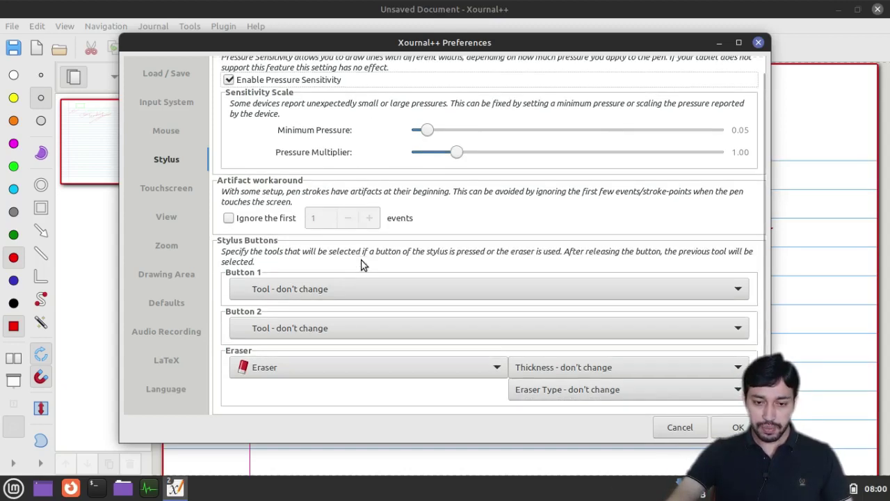
scroll(397, 209, up, 1)
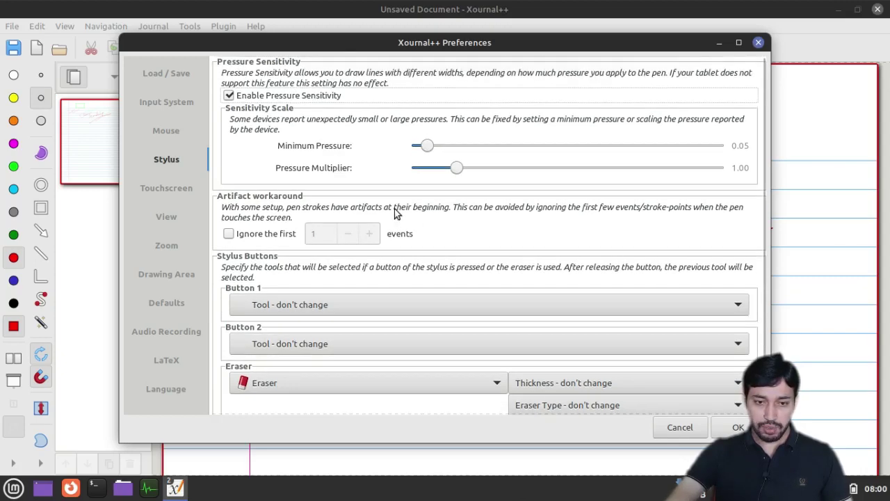
click(144, 187)
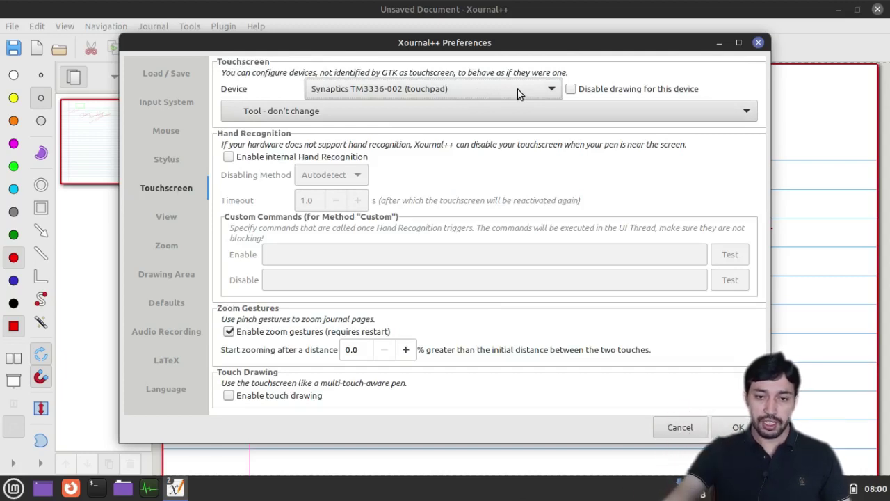
Review the view preferences and choose the big pen icon as the pen's cursor.
click(167, 215)
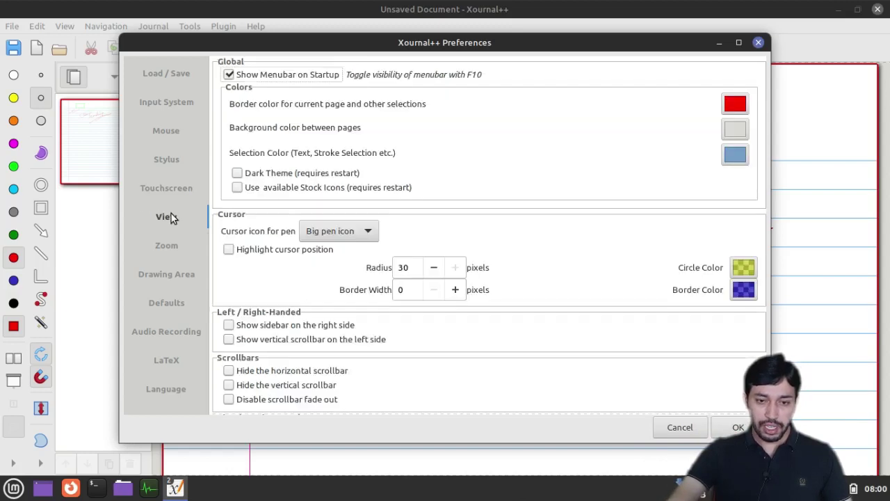
click(342, 236)
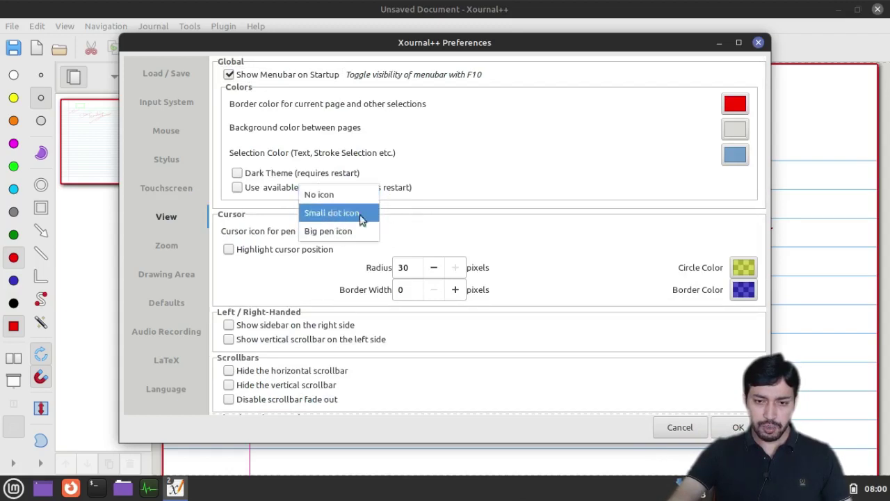
click(327, 231)
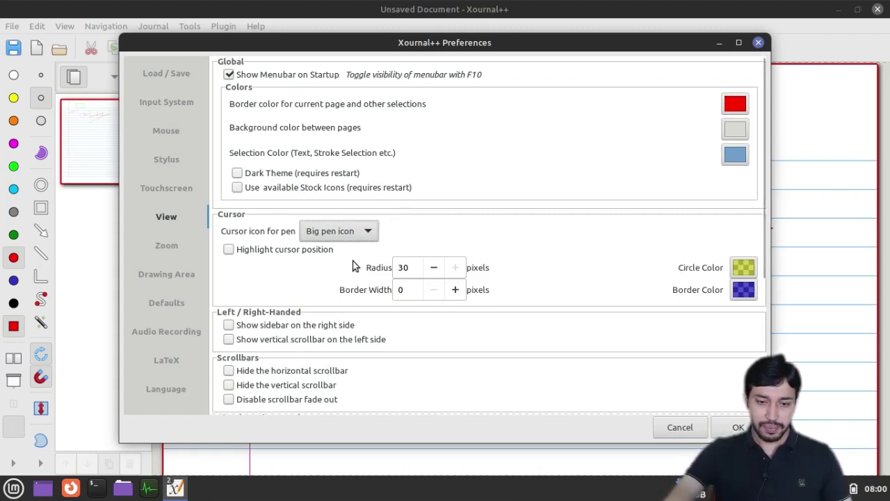
Review the zoom, drawing area, defaults, audio recording and LaTeX preferences.
click(170, 252)
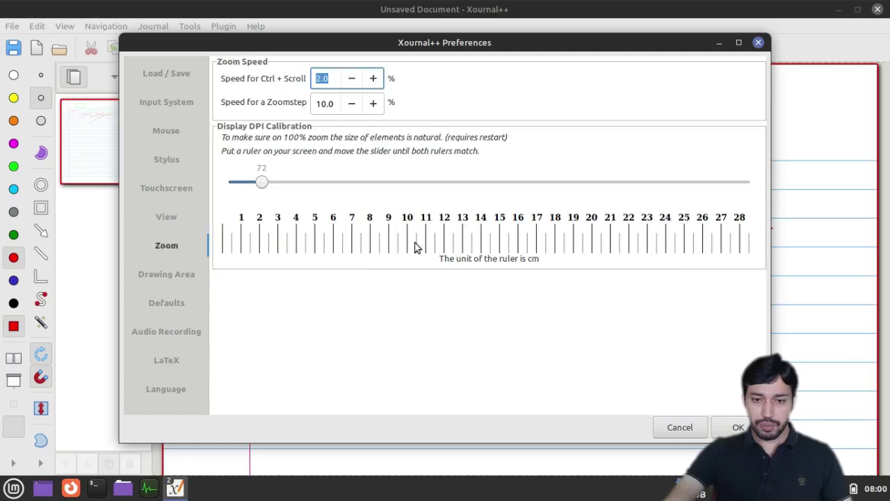
click(167, 273)
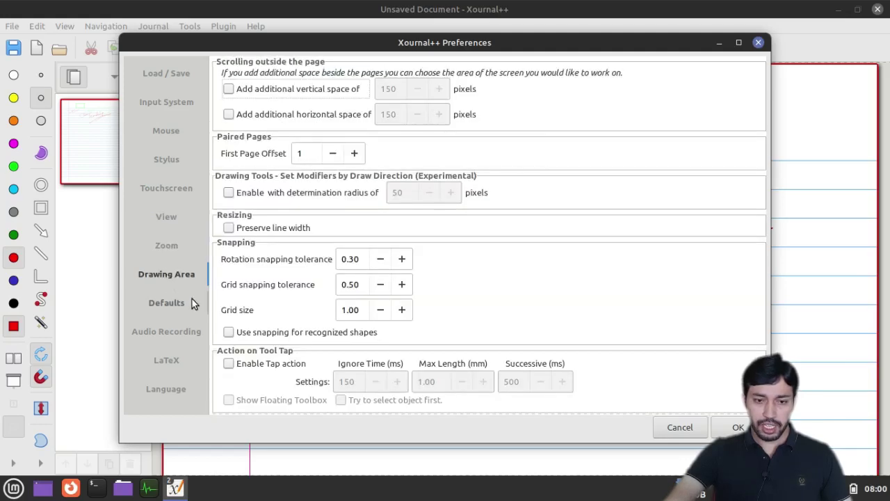
click(166, 304)
click(159, 333)
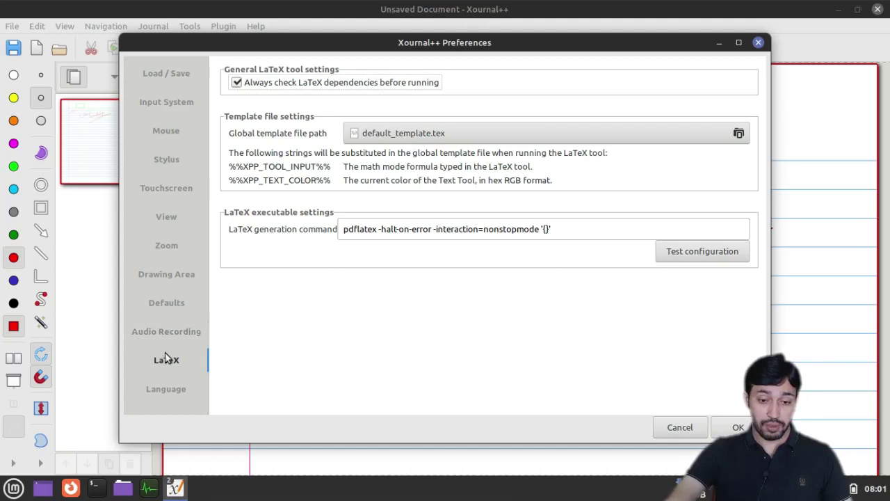
Look through the available interface languages, keep System Default, and accept the preferences.
click(174, 388)
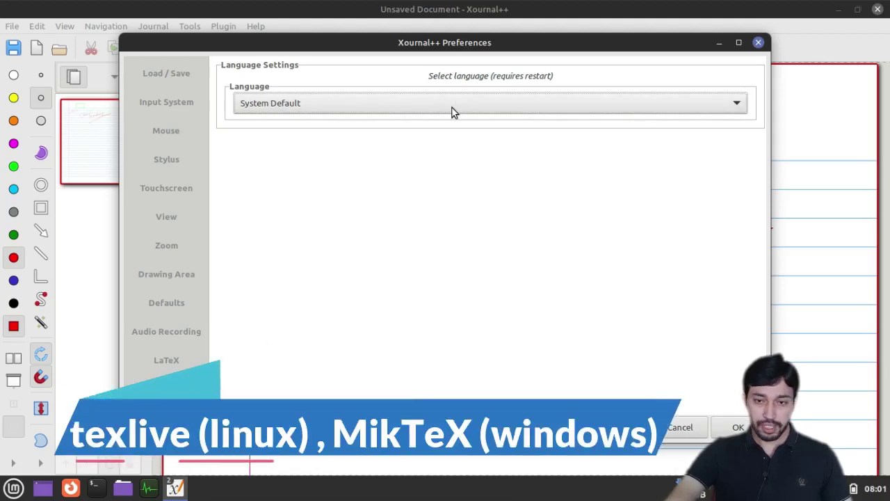
click(376, 103)
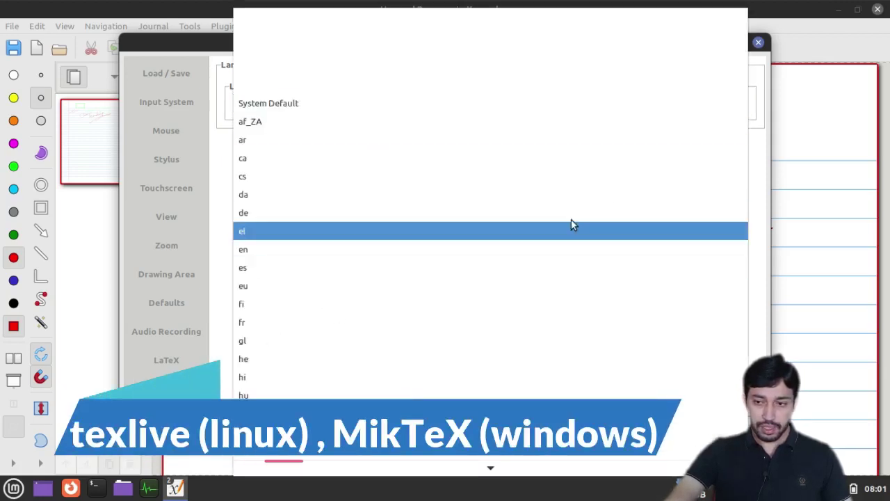
scroll(554, 376, down, 4)
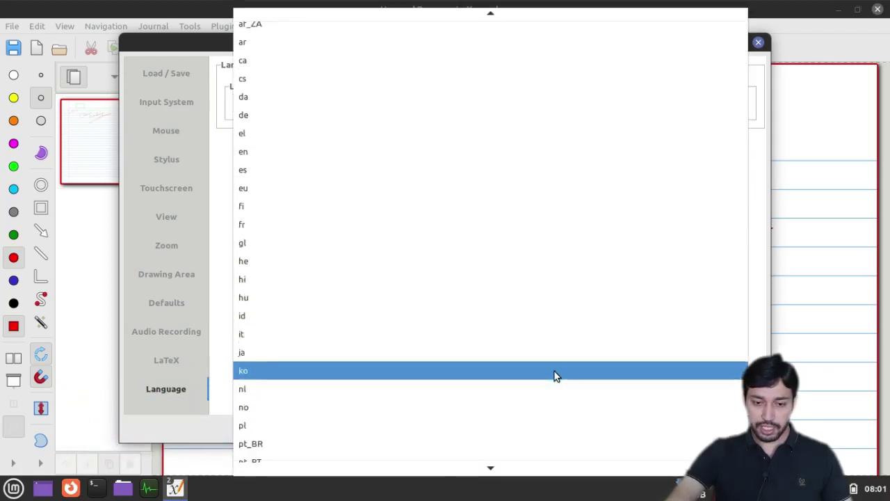
click(753, 233)
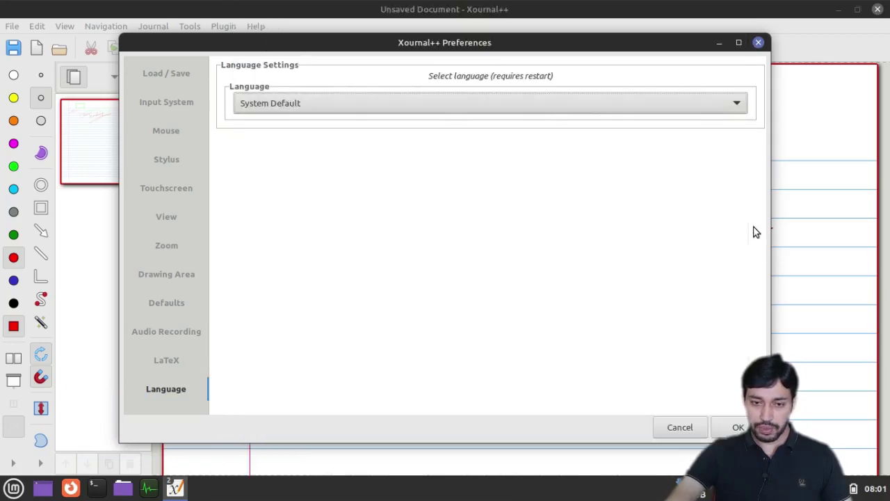
click(737, 426)
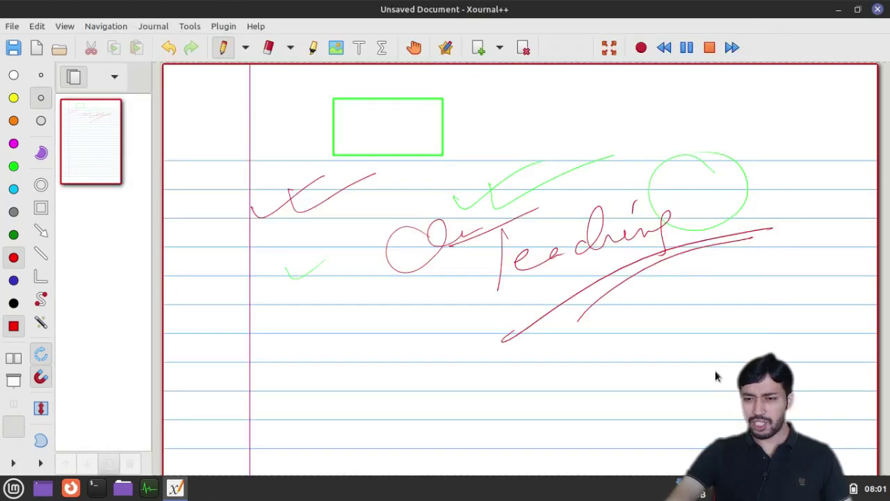
Examine the list of available tools with the pen, eraser and highlighter options, and look over the ruled page.
click(196, 26)
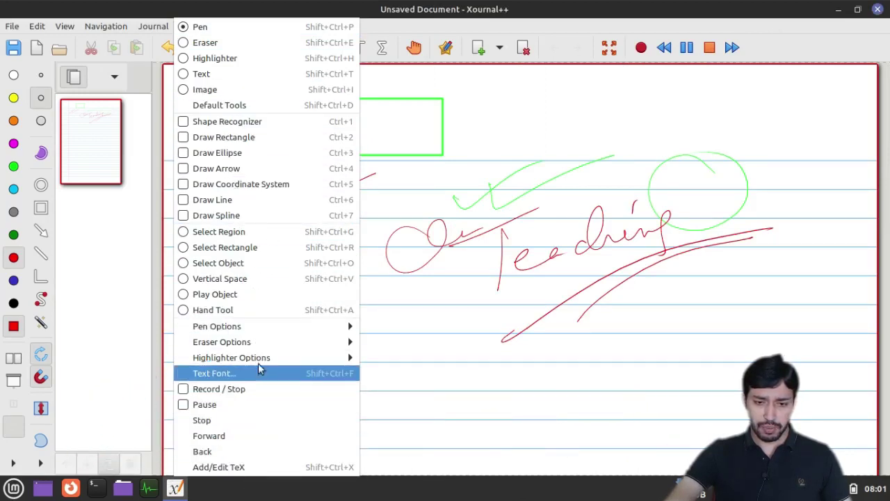
mouse_move(249, 331)
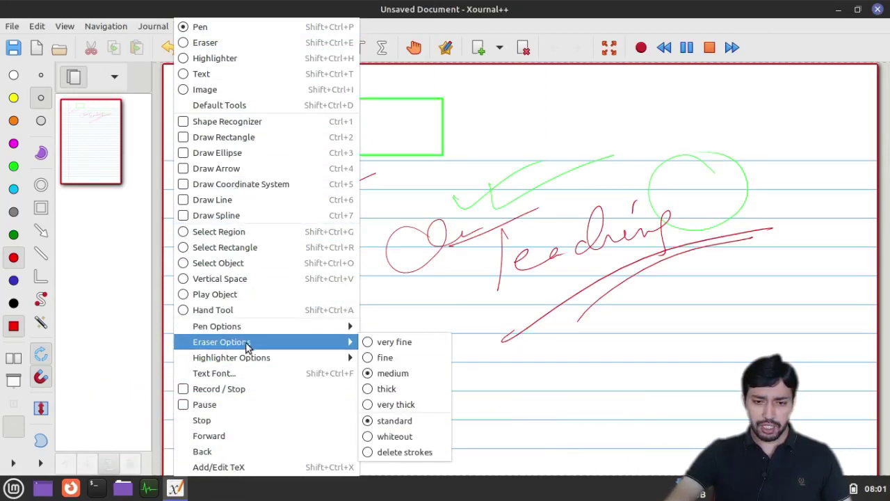
mouse_move(242, 357)
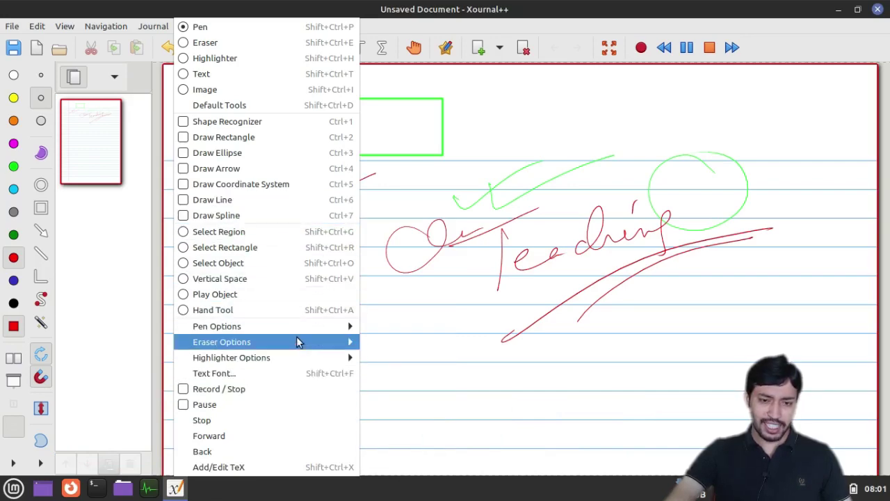
click(403, 300)
scroll(404, 298, down, 4)
scroll(431, 285, down, 3)
scroll(460, 268, up, 7)
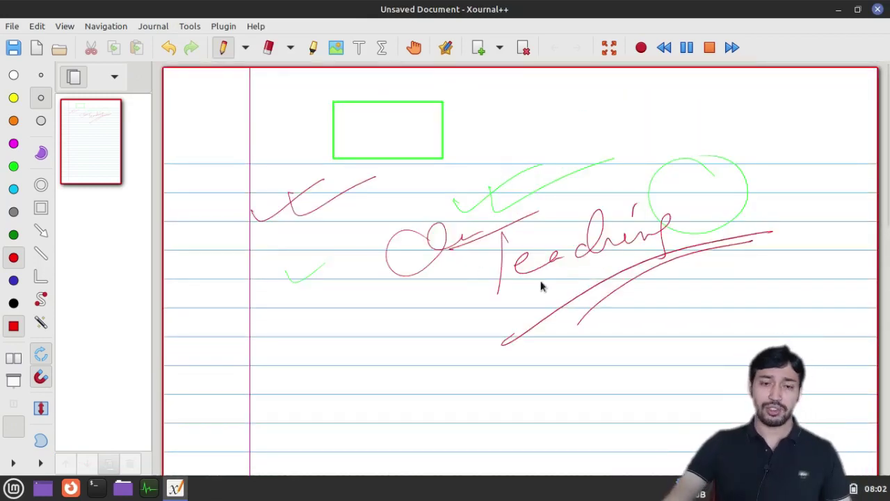
View the program's version, author and licence information and close it again.
click(255, 27)
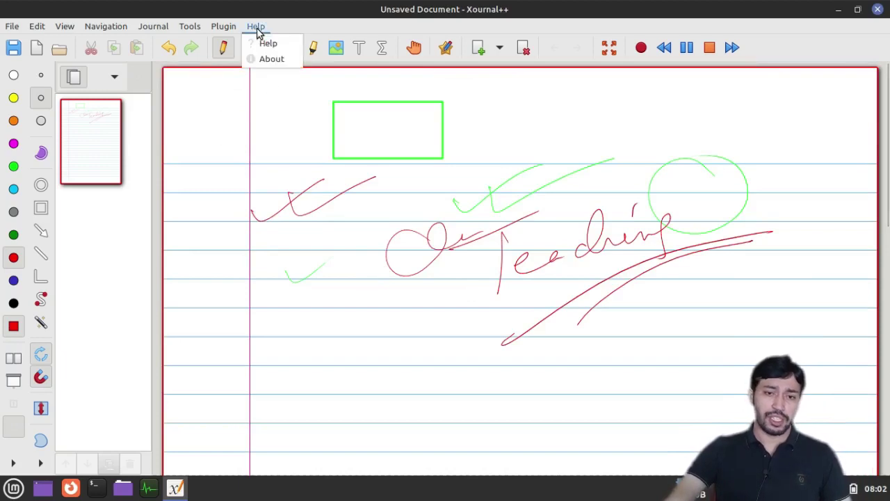
click(304, 169)
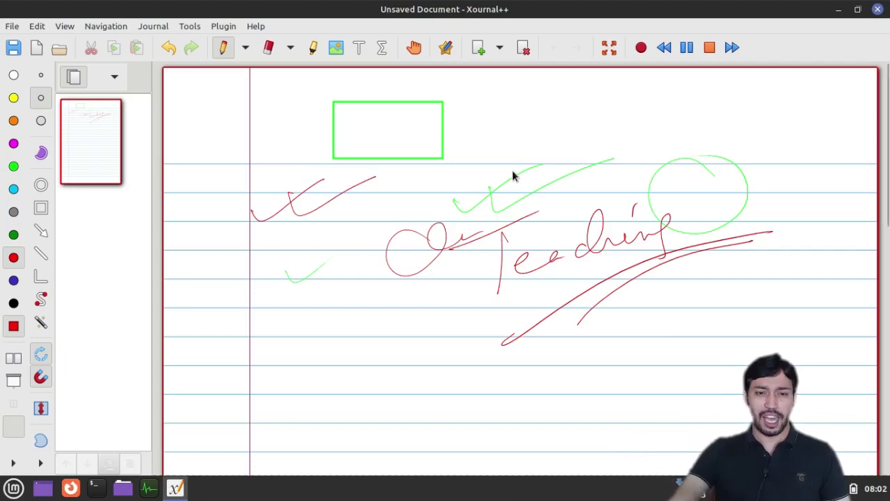
click(255, 26)
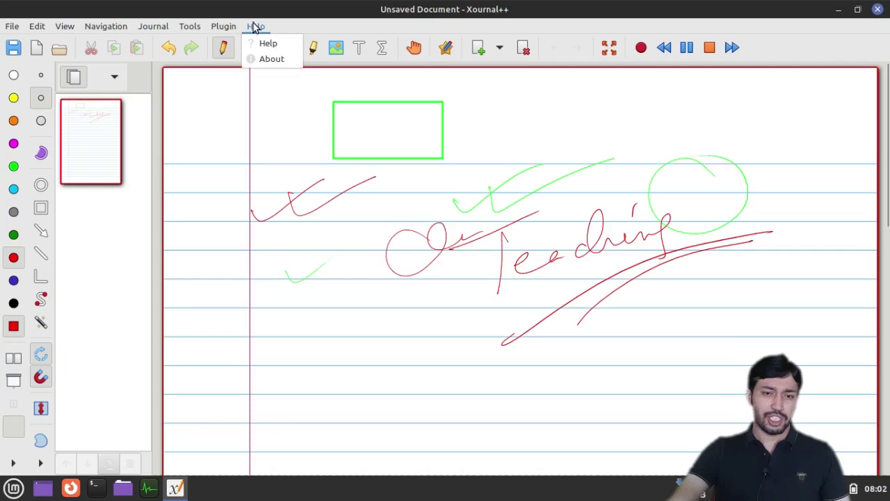
click(264, 59)
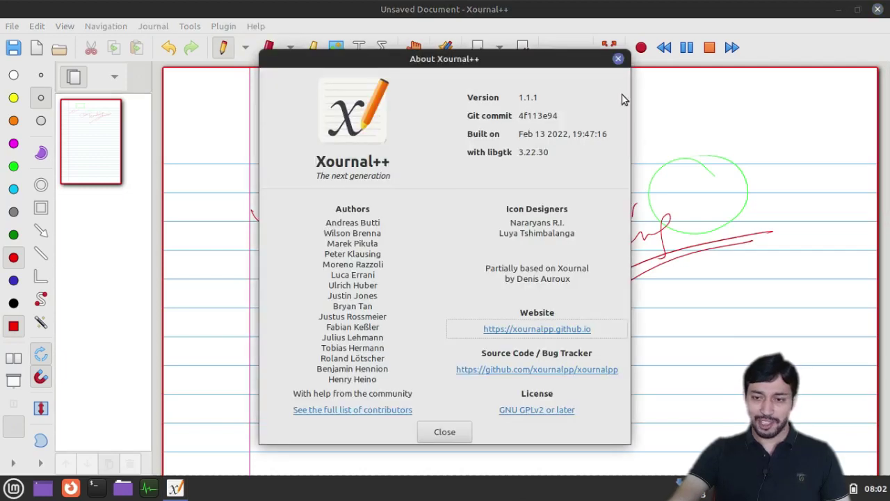
click(618, 61)
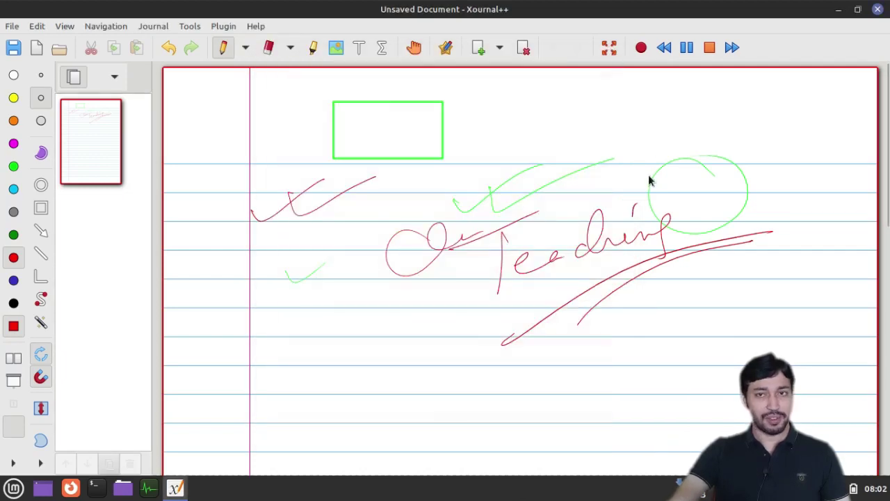